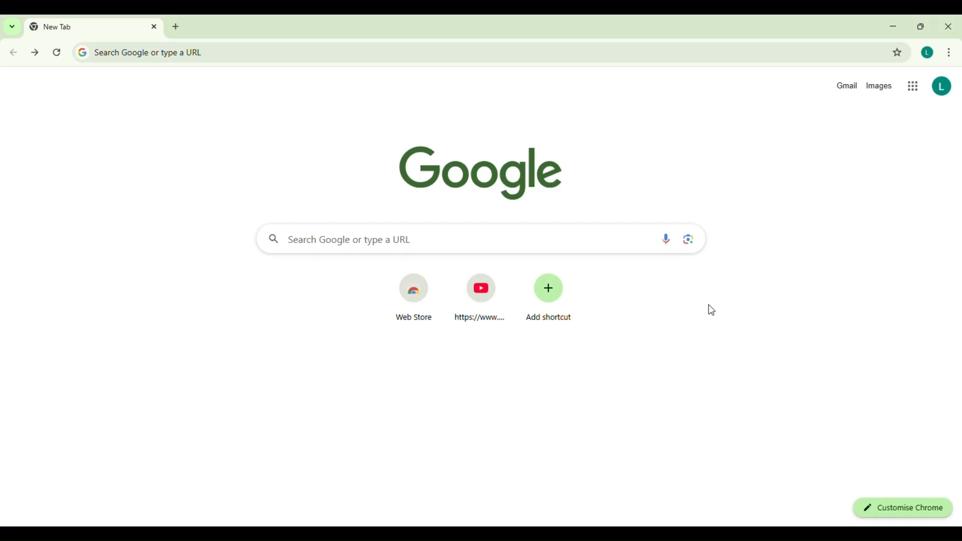
Enter the address londonseru.co.uk/admin in Chrome's address bar
{"action": "left_click", "coordinate": [215, 62]}
{"action": "type", "text": "https://londonseru.co.uk/"}
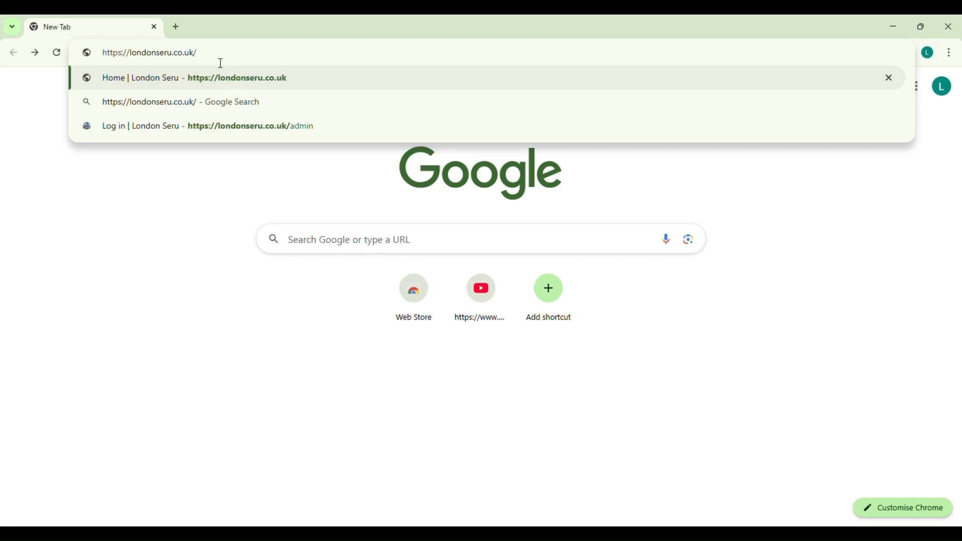
{"action": "type", "text": "admin"}
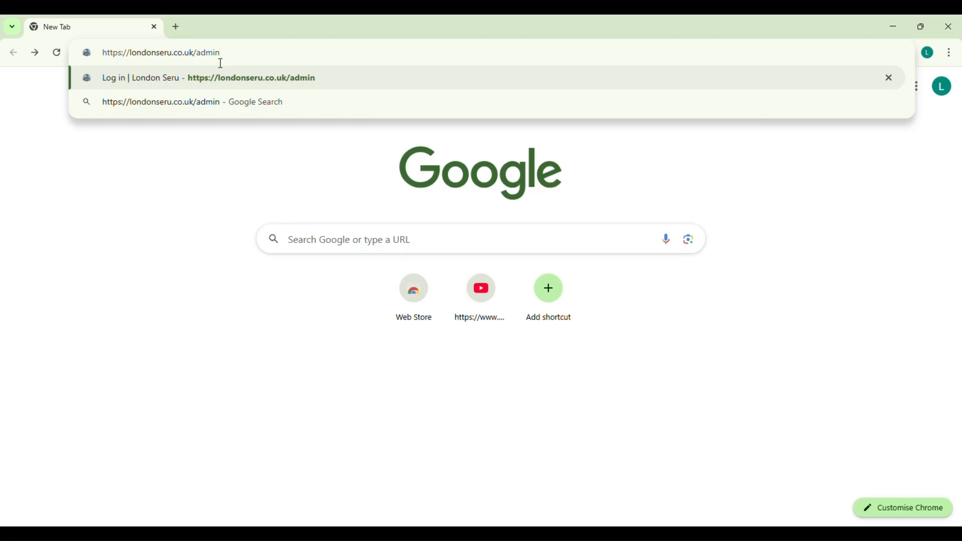
{"action": "key", "text": "Return"}
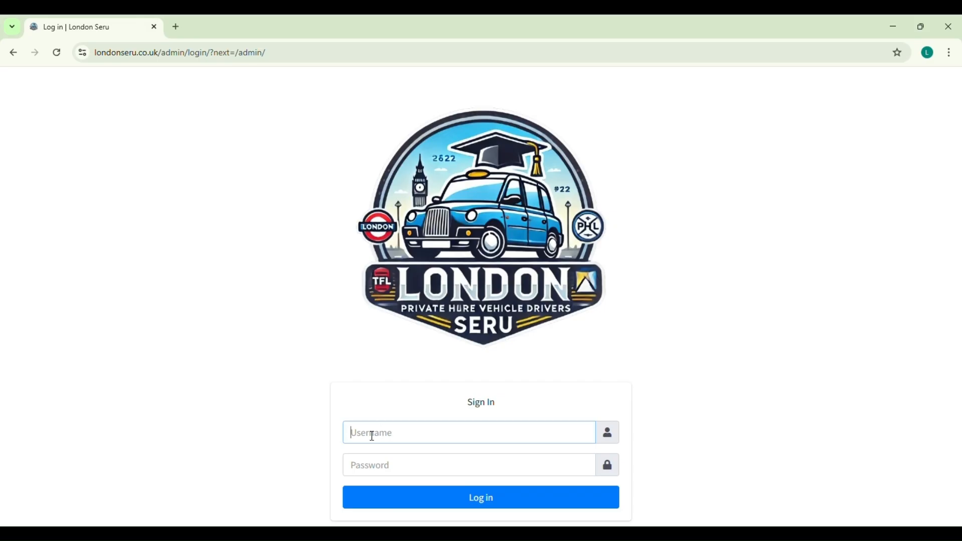
Log in to the admin site with the administrator username and password
{"action": "type", "text": "admin"}
{"action": "left_click", "coordinate": [390, 470]}
{"action": "type", "text": "••••••"}
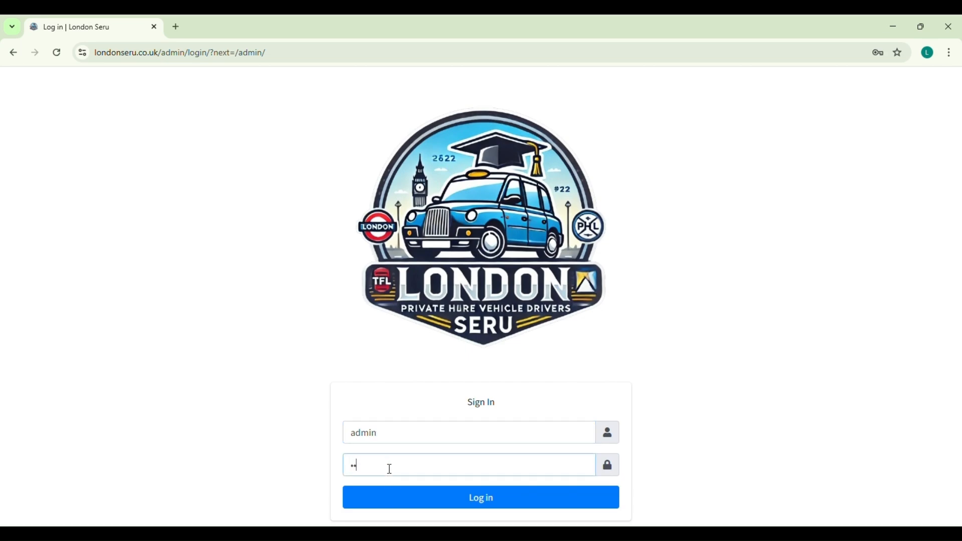
{"action": "left_click", "coordinate": [530, 505]}
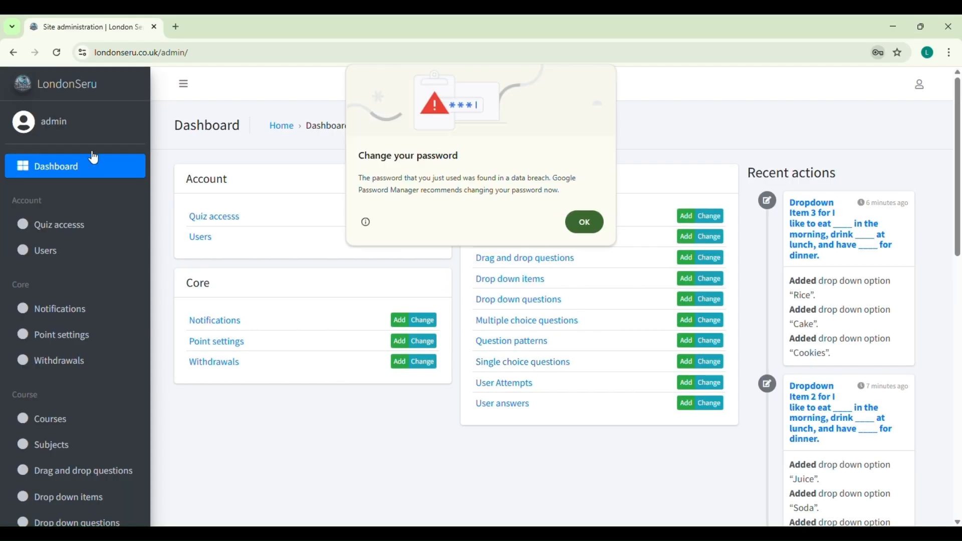
Dismiss Chrome's password warning and go to the Drop down questions list
{"action": "left_click", "coordinate": [582, 222]}
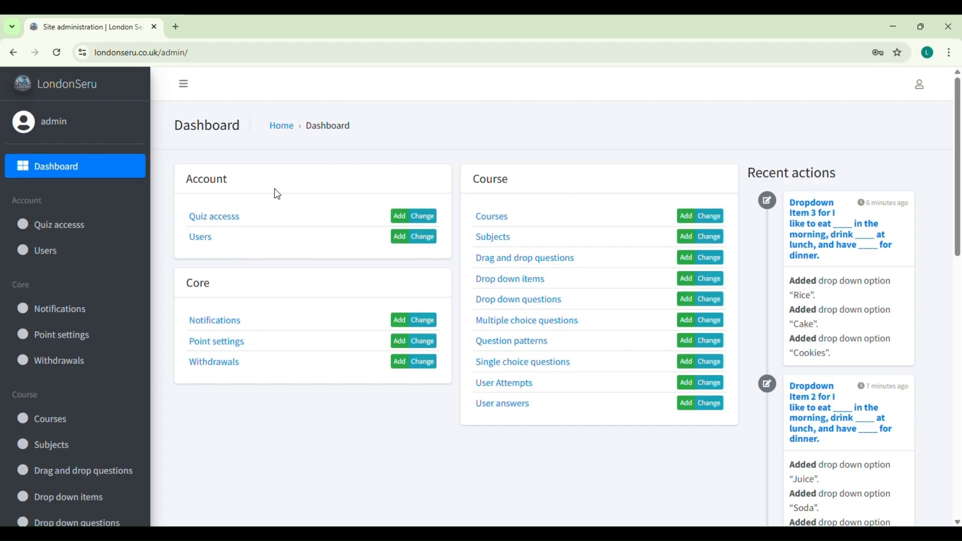
{"action": "scroll", "coordinate": [35, 416], "scroll_direction": "down", "scroll_amount": 2}
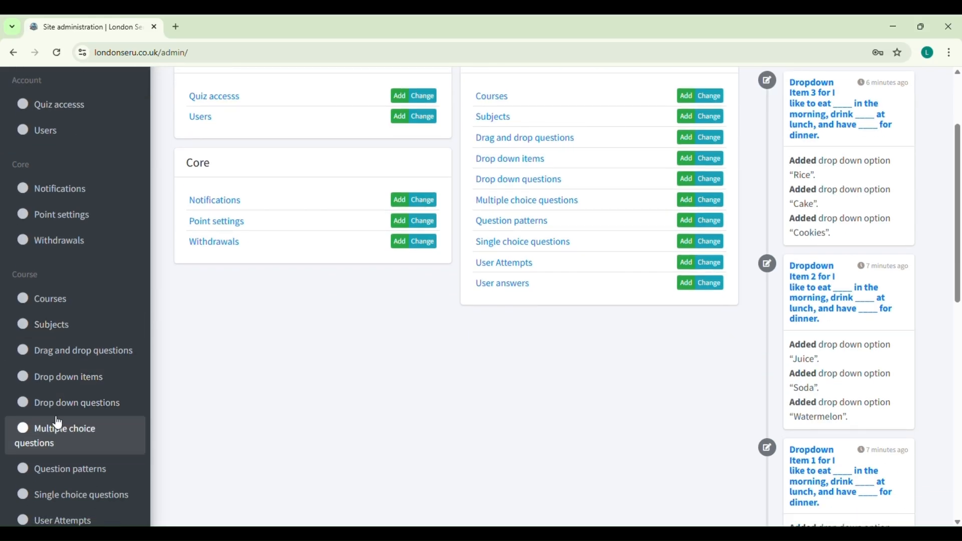
{"action": "left_click", "coordinate": [83, 411]}
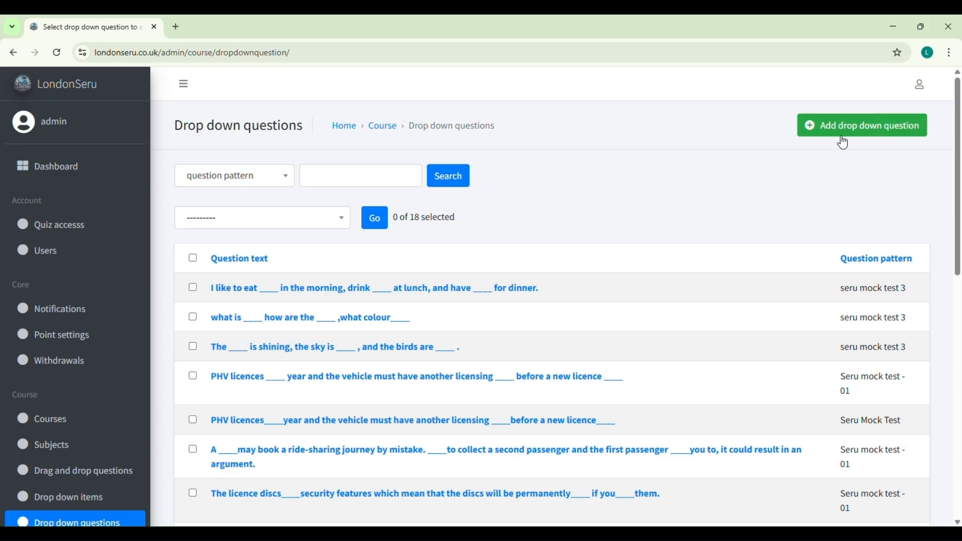
Add a new drop down question with pattern seru mock test 3 and type 'drop down'
{"action": "left_click", "coordinate": [870, 132]}
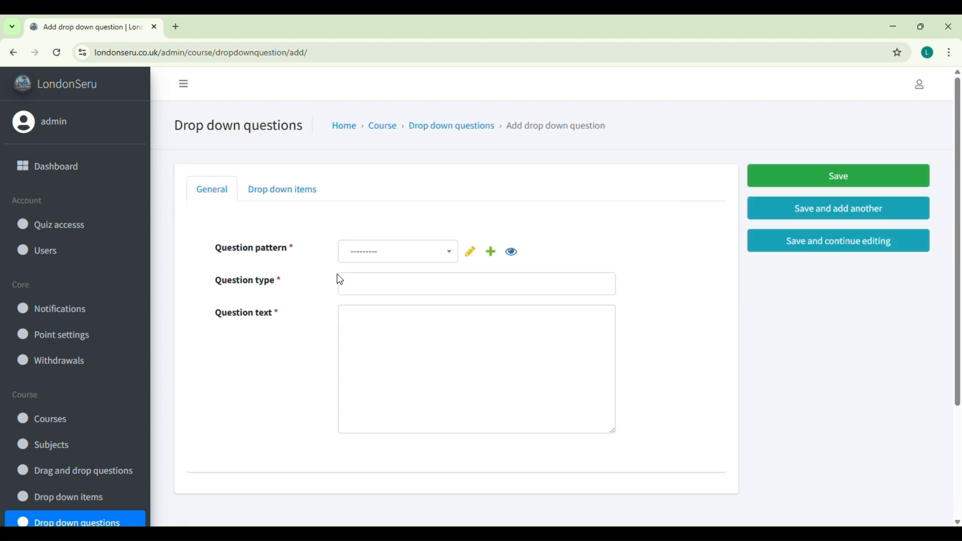
{"action": "left_click", "coordinate": [418, 256]}
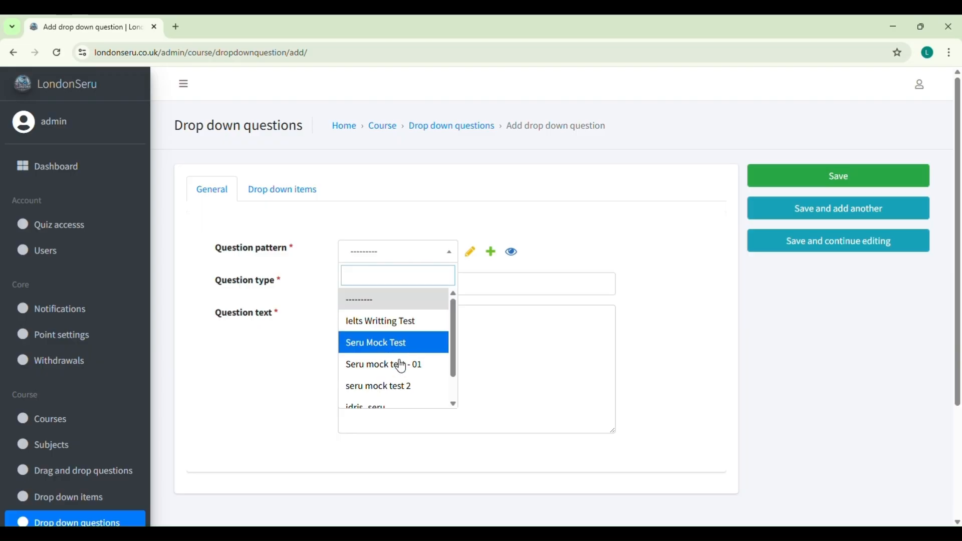
{"action": "scroll", "coordinate": [399, 381], "scroll_direction": "down", "scroll_amount": 1}
{"action": "left_click", "coordinate": [404, 401]}
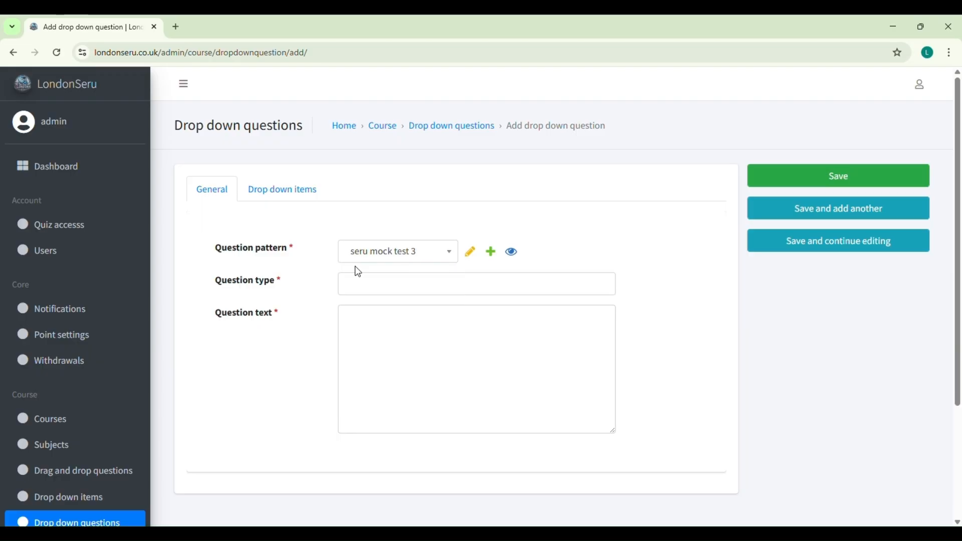
{"action": "left_click", "coordinate": [366, 294]}
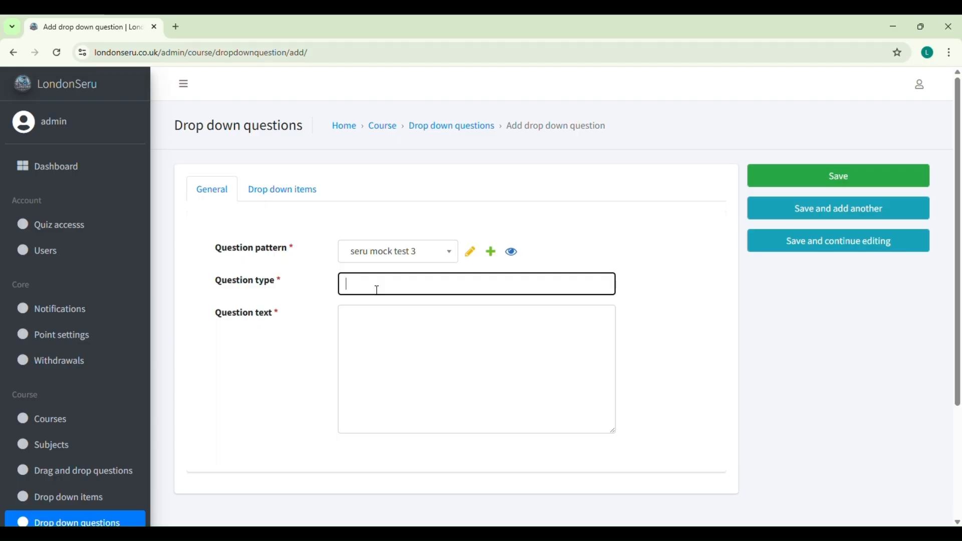
{"action": "type", "text": "drop down"}
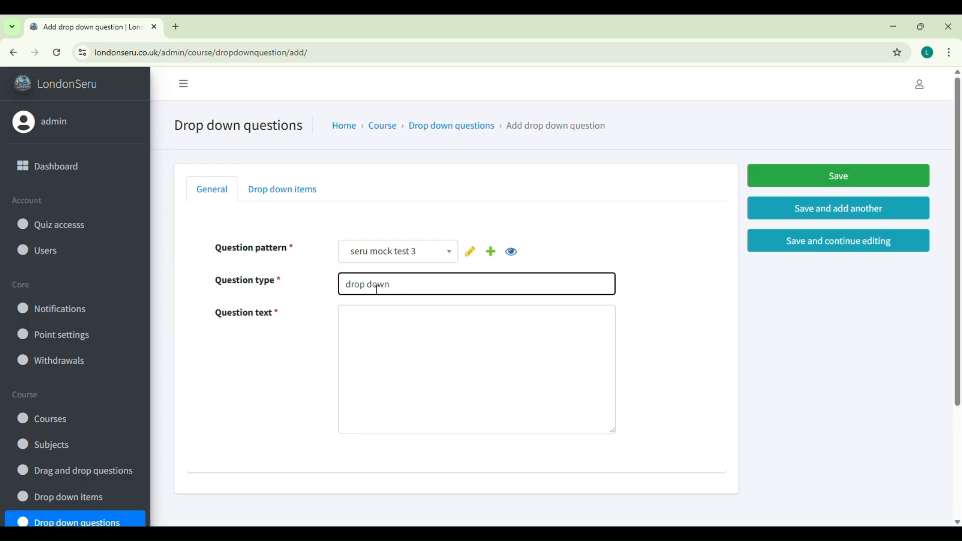
{"action": "left_click", "coordinate": [356, 326]}
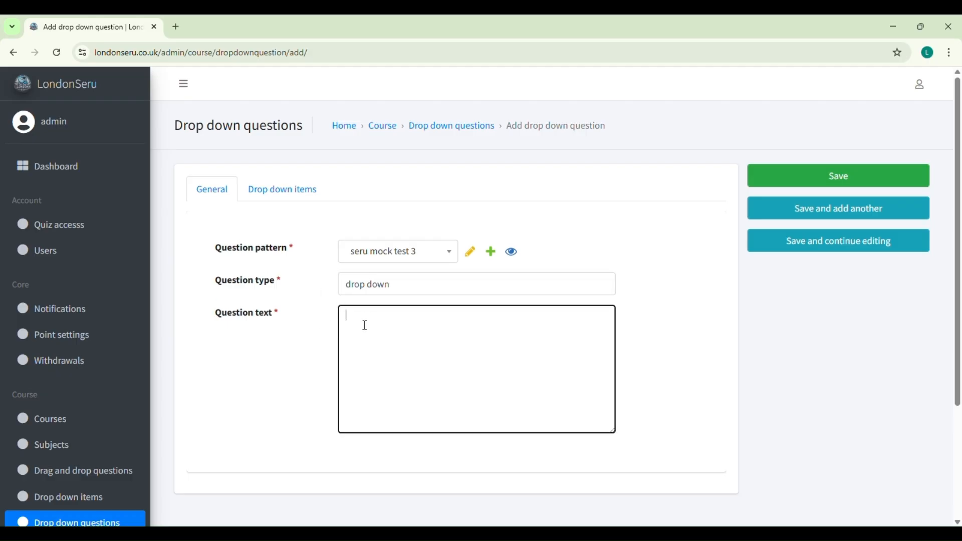
{"action": "left_click", "coordinate": [633, 535]}
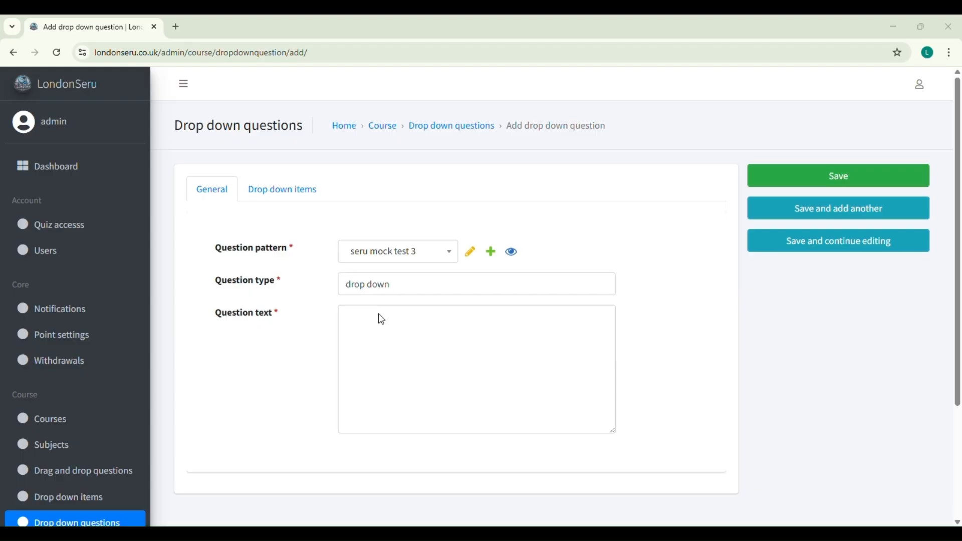
Write the question text's opening: 'I like to eat ____ in the morning, drink __'
{"action": "left_click", "coordinate": [348, 321]}
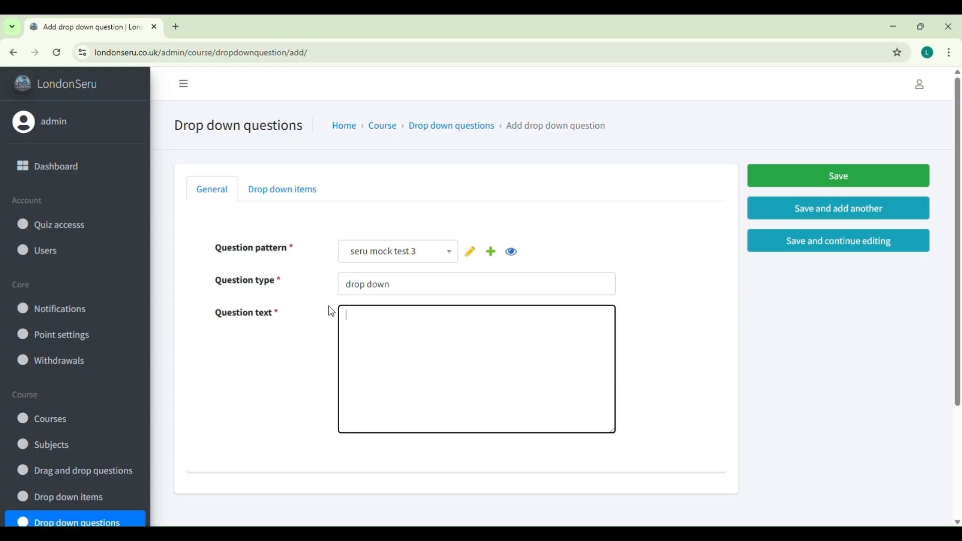
{"action": "type", "text": "I like to eat"}
{"action": "left_click", "coordinate": [547, 533]}
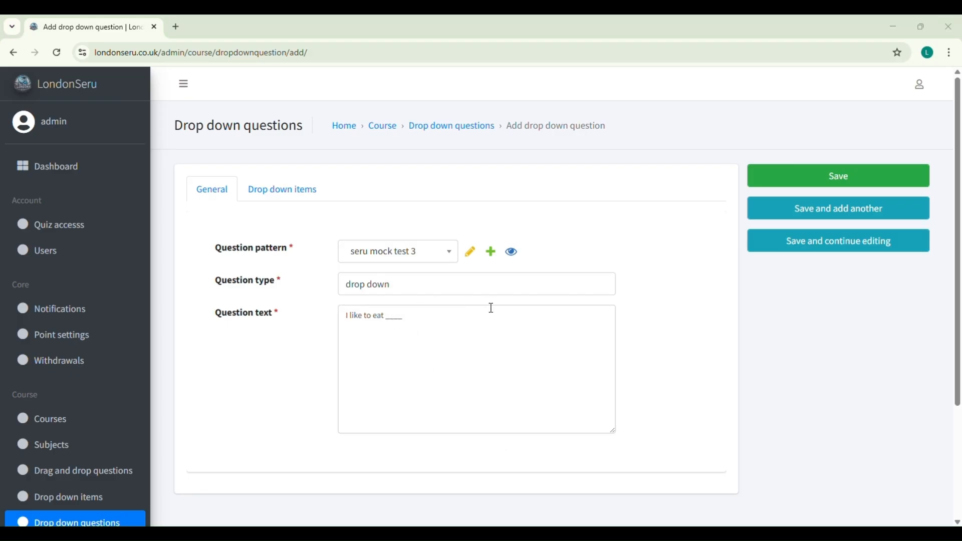
{"action": "left_click", "coordinate": [493, 362]}
{"action": "type", "text": "in the morning, drink ____"}
Finish the sentence with 'at lunch, and have____ for dinner.'
{"action": "left_click", "coordinate": [583, 347]}
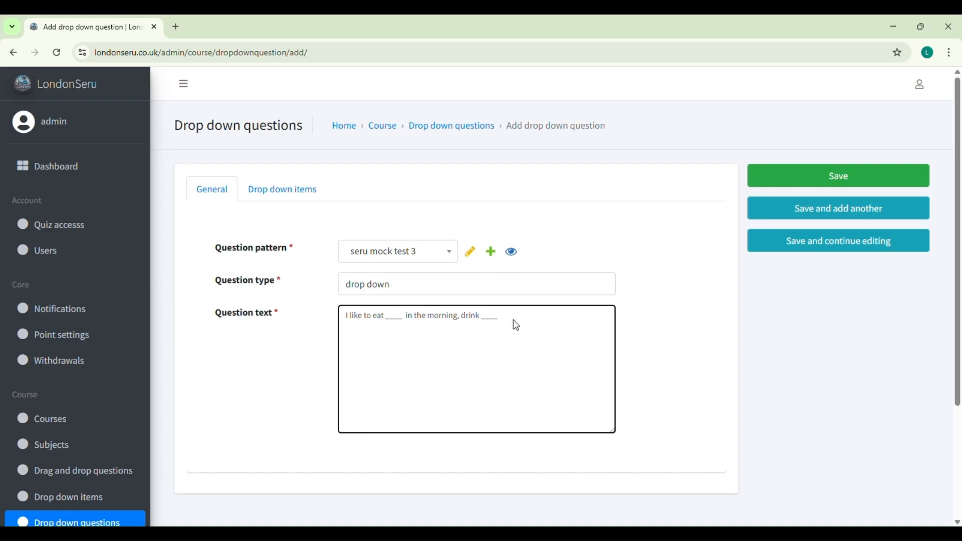
{"action": "type", "text": "at lunch, and have"}
{"action": "left_click", "coordinate": [581, 385]}
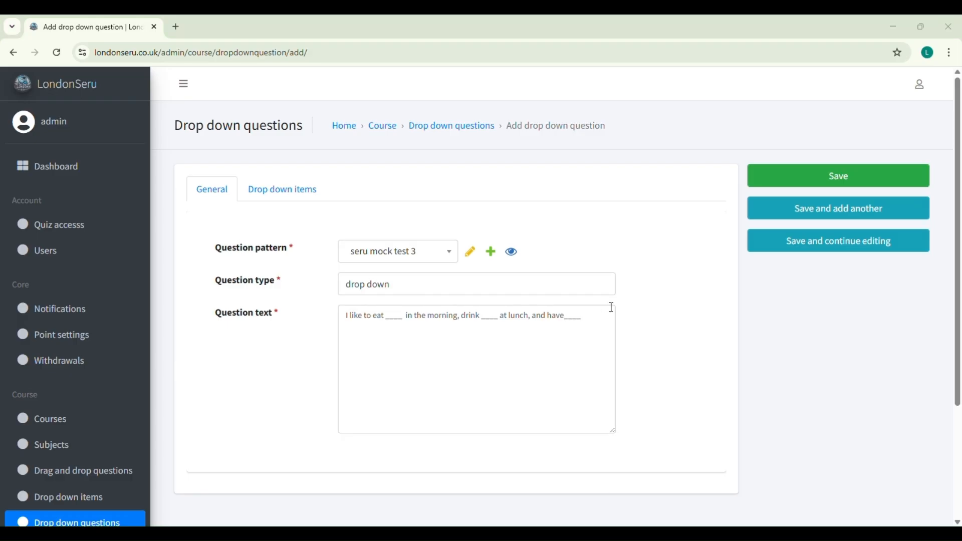
{"action": "left_click", "coordinate": [653, 532]}
{"action": "type", "text": "for dinner."}
{"action": "left_click", "coordinate": [652, 533]}
{"action": "left_click", "coordinate": [581, 361]}
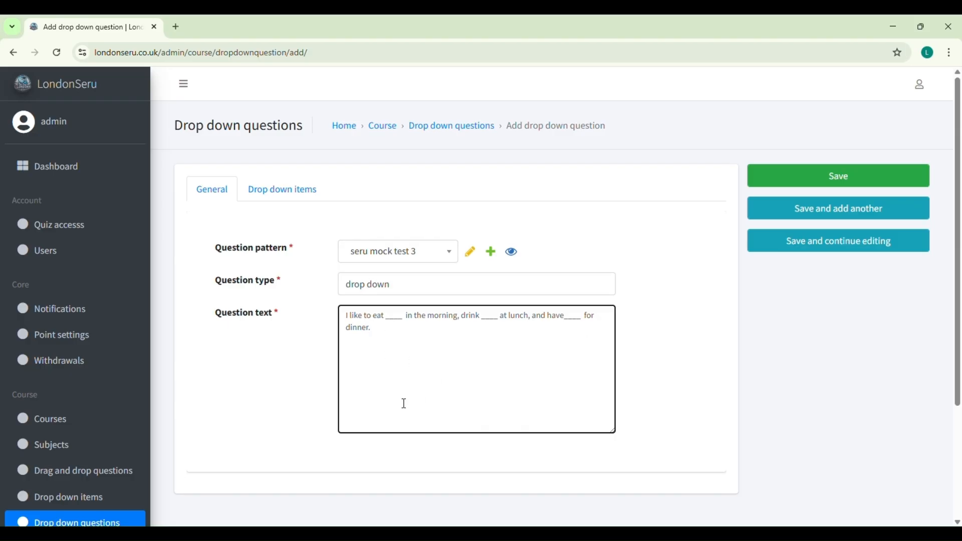
{"action": "left_click", "coordinate": [939, 416]}
{"action": "left_click", "coordinate": [377, 317]}
Give the question three drop down items at positions 1, 2 and 3 and save it
{"action": "left_click", "coordinate": [294, 196]}
{"action": "left_click", "coordinate": [298, 275]}
{"action": "type", "text": "1"}
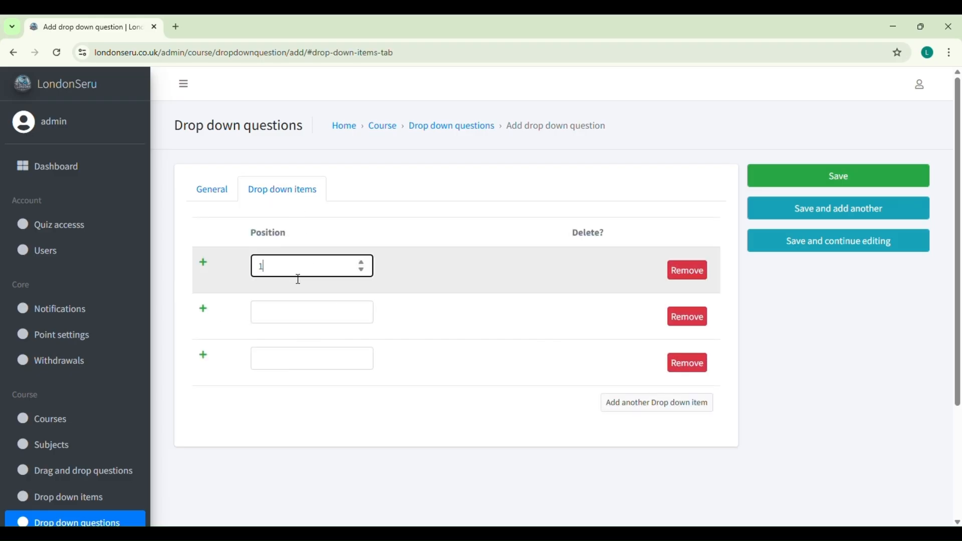
{"action": "left_click", "coordinate": [300, 312]}
{"action": "type", "text": "2"}
{"action": "left_click", "coordinate": [315, 364]}
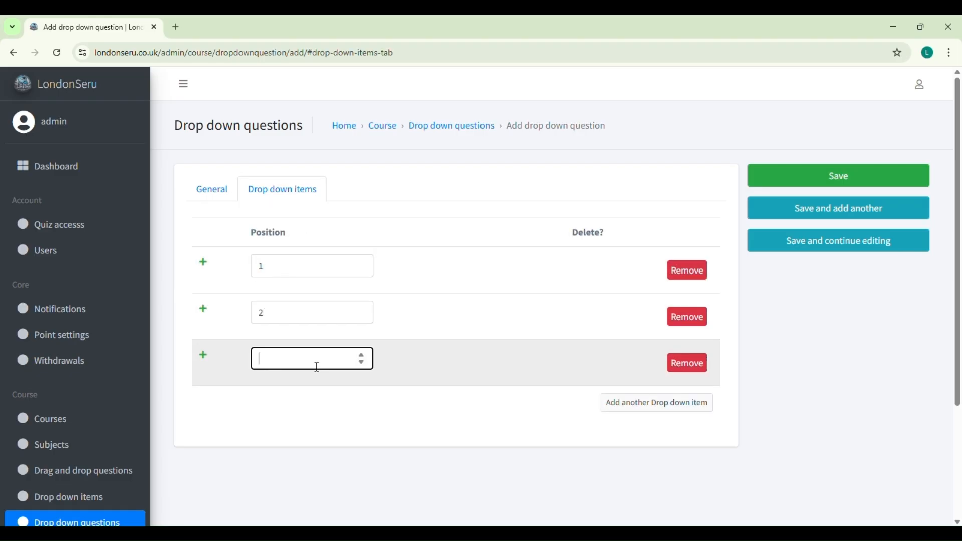
{"action": "type", "text": "3"}
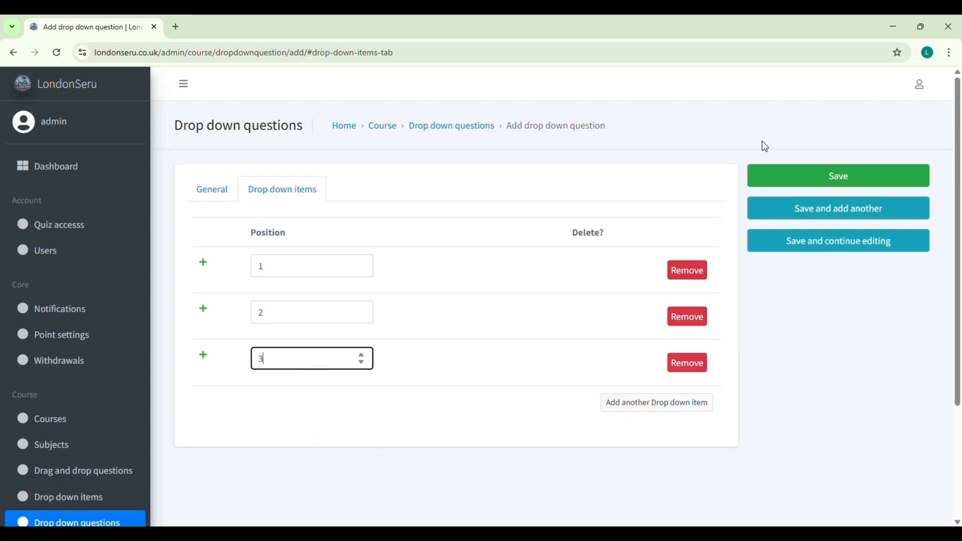
{"action": "left_click", "coordinate": [836, 175]}
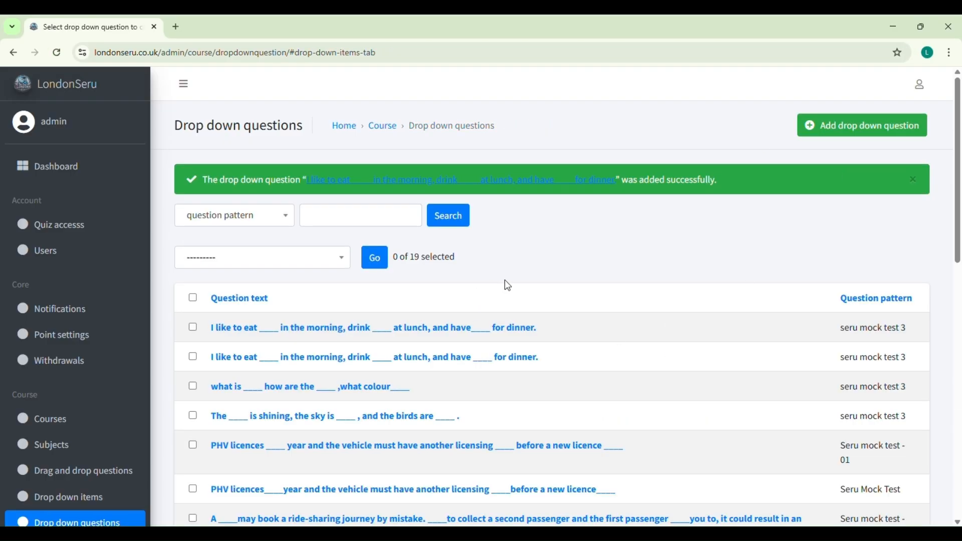
Open the new question's position-1 item from the Drop down items list
{"action": "scroll", "coordinate": [93, 448], "scroll_direction": "down", "scroll_amount": 1}
{"action": "left_click", "coordinate": [95, 448]}
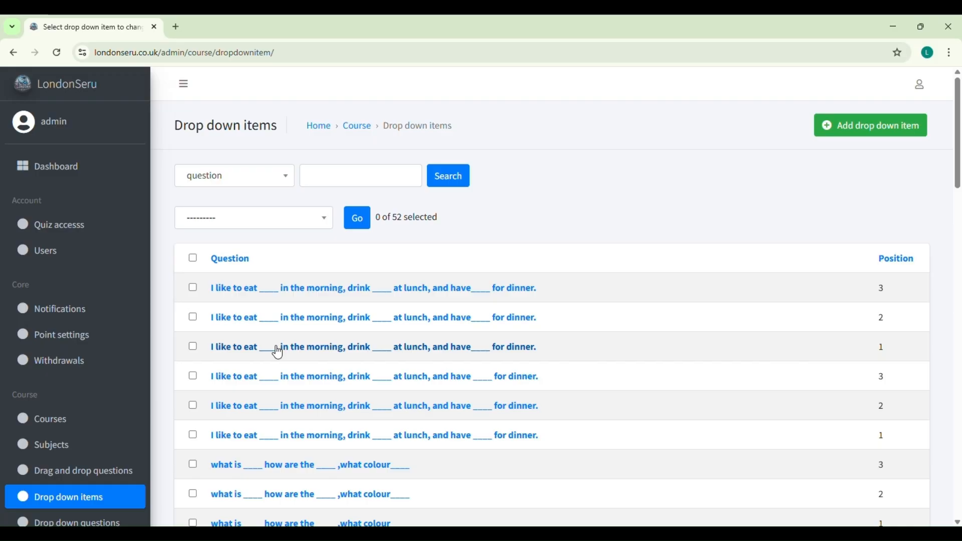
{"action": "left_click", "coordinate": [295, 351]}
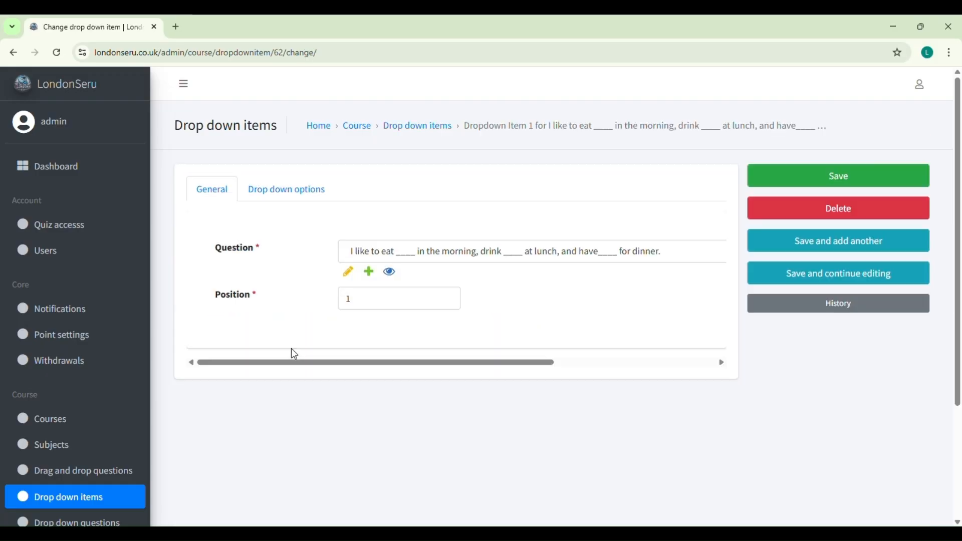
Enter the options Eggs, Pizza and Ice cream for the position-1 item
{"action": "left_click", "coordinate": [307, 195]}
{"action": "left_click", "coordinate": [315, 271]}
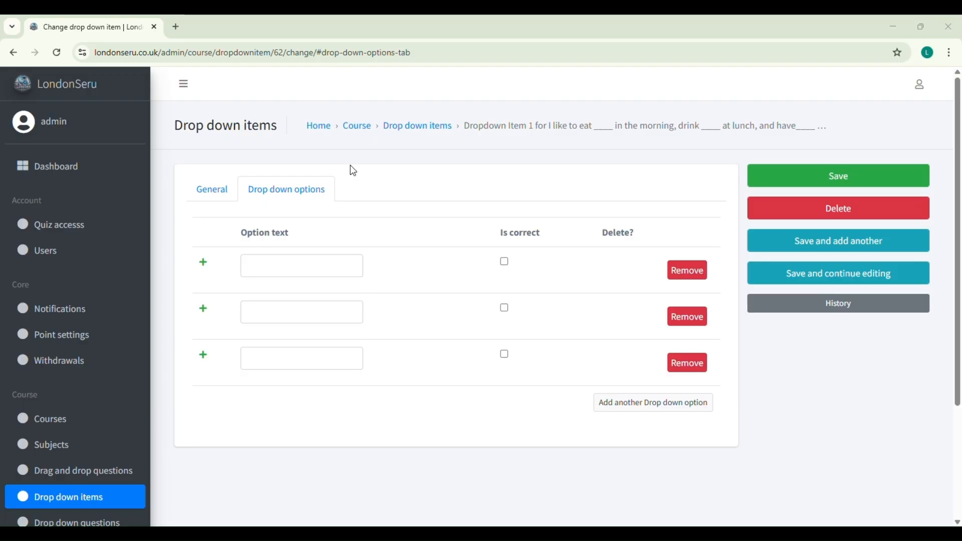
{"action": "left_click", "coordinate": [640, 529]}
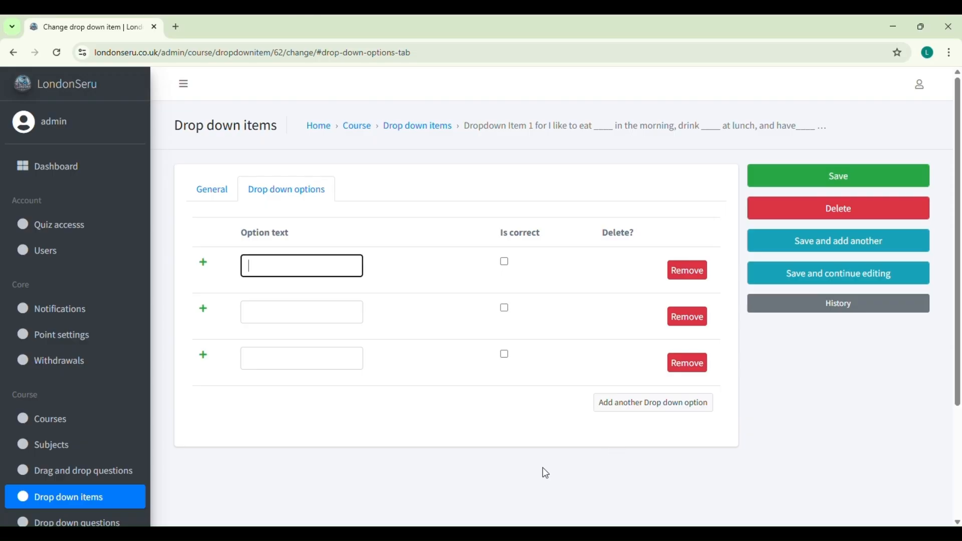
{"action": "type", "text": "Eggs"}
{"action": "left_click", "coordinate": [275, 309]}
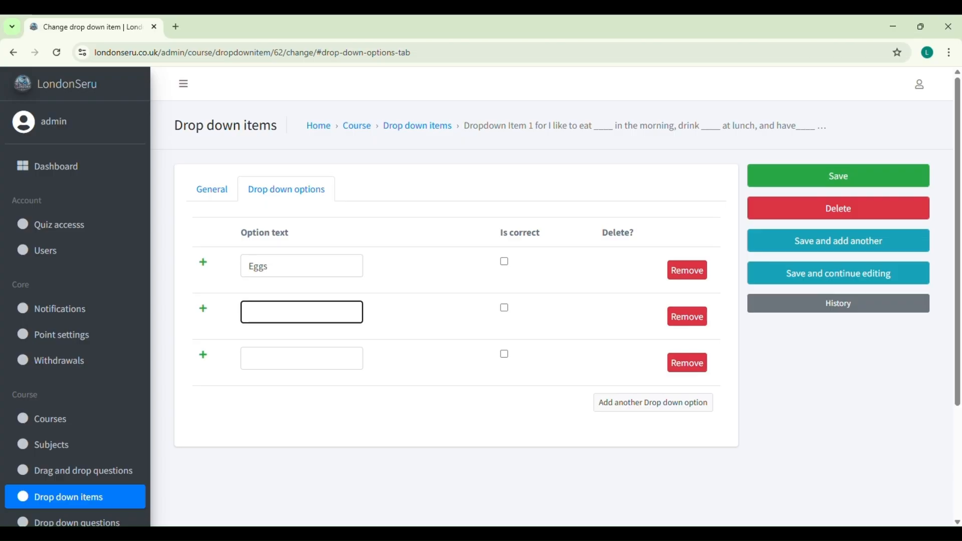
{"action": "key", "text": "alt+Tab"}
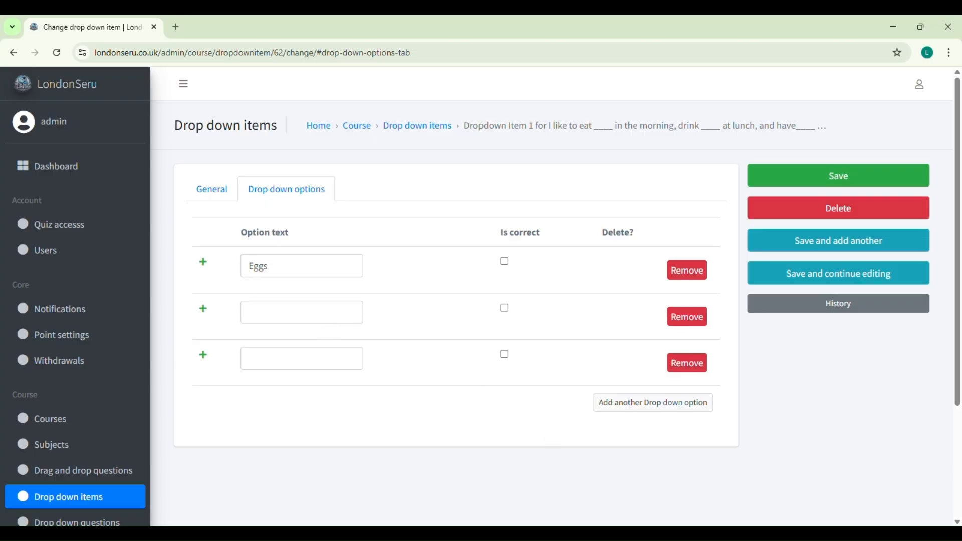
{"action": "left_click", "coordinate": [321, 316]}
{"action": "type", "text": "Pizza"}
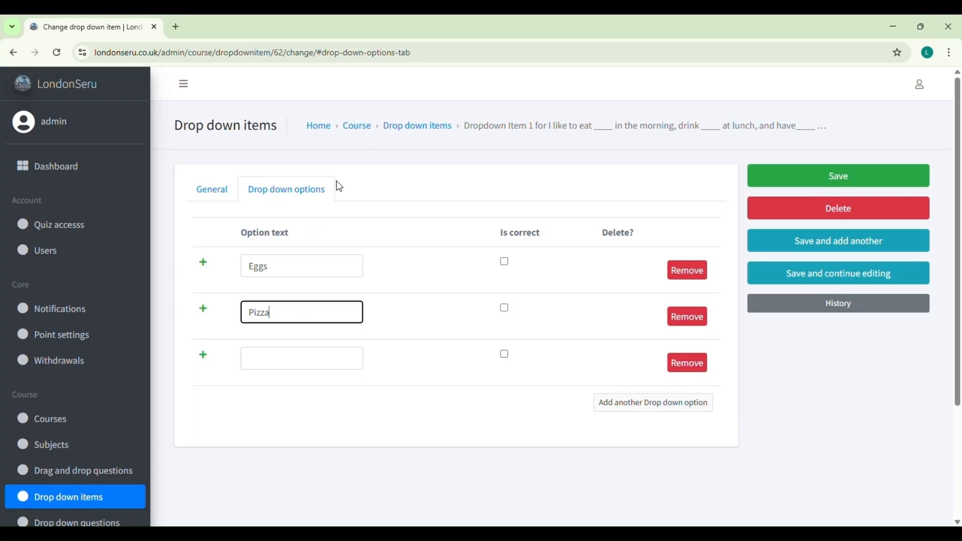
{"action": "left_click", "coordinate": [289, 359]}
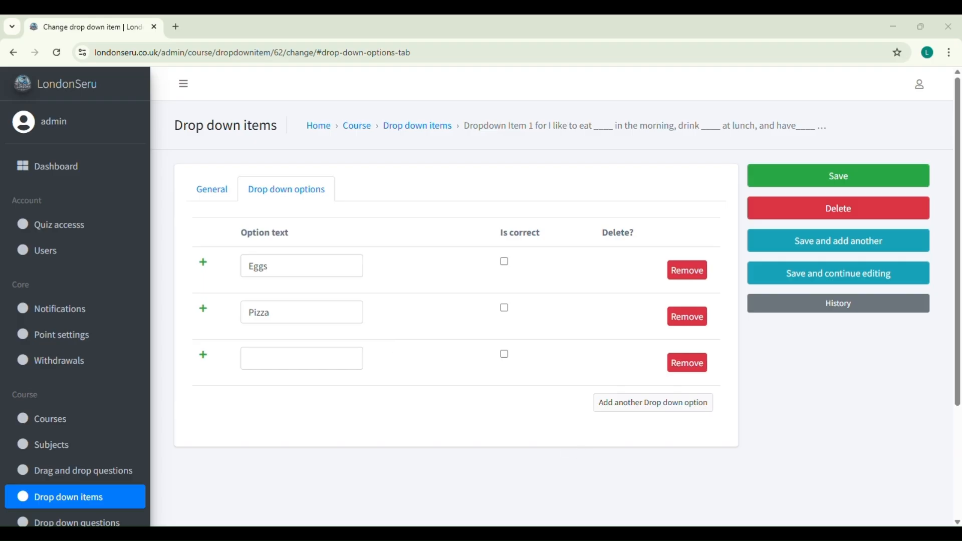
{"action": "type", "text": "Ice cream"}
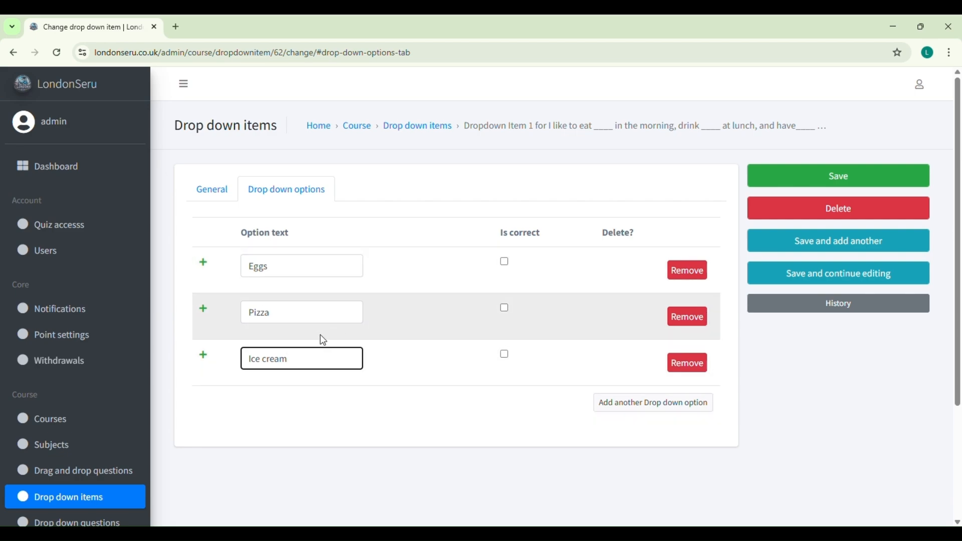
Mark Eggs as correct, remove the extra empty option row, and save the item
{"action": "left_click", "coordinate": [505, 261]}
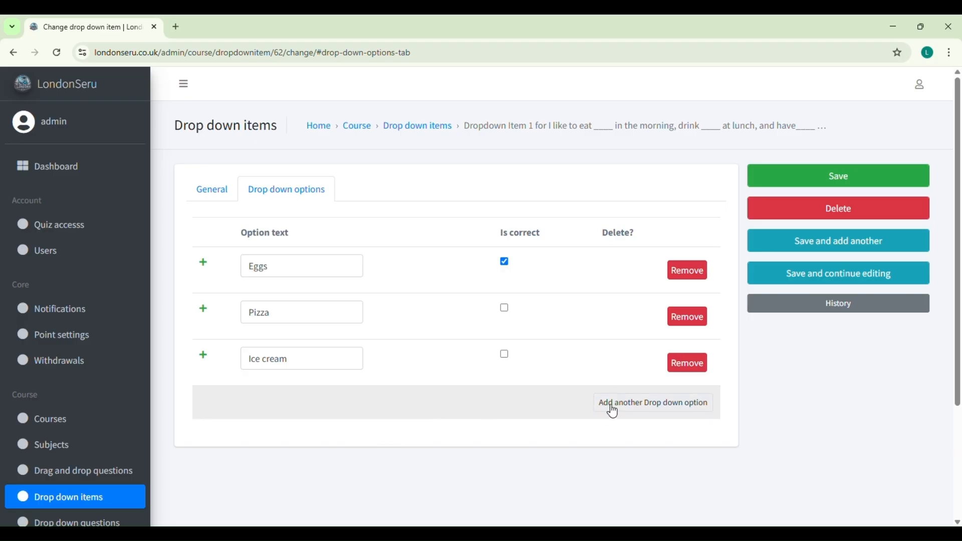
{"action": "left_click", "coordinate": [692, 408]}
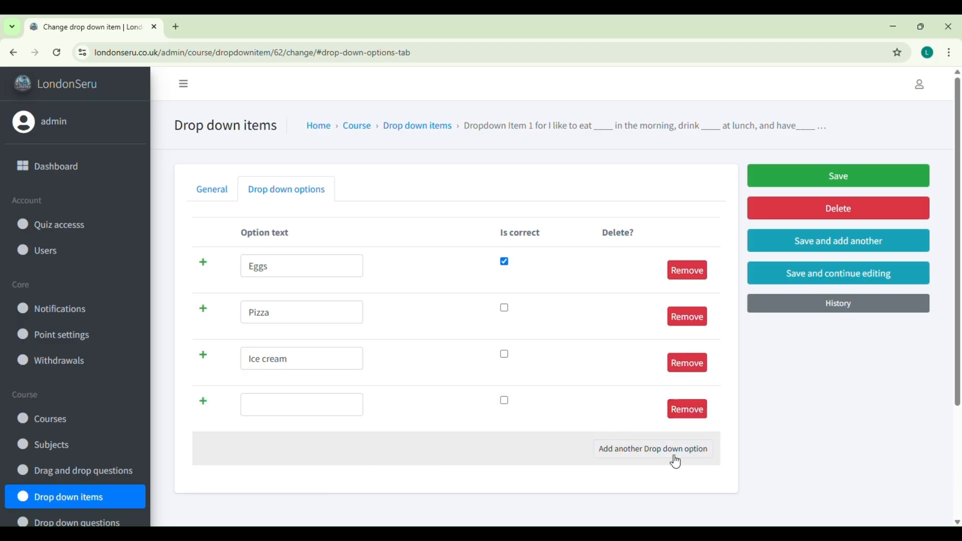
{"action": "scroll", "coordinate": [578, 460], "scroll_direction": "down", "scroll_amount": 1}
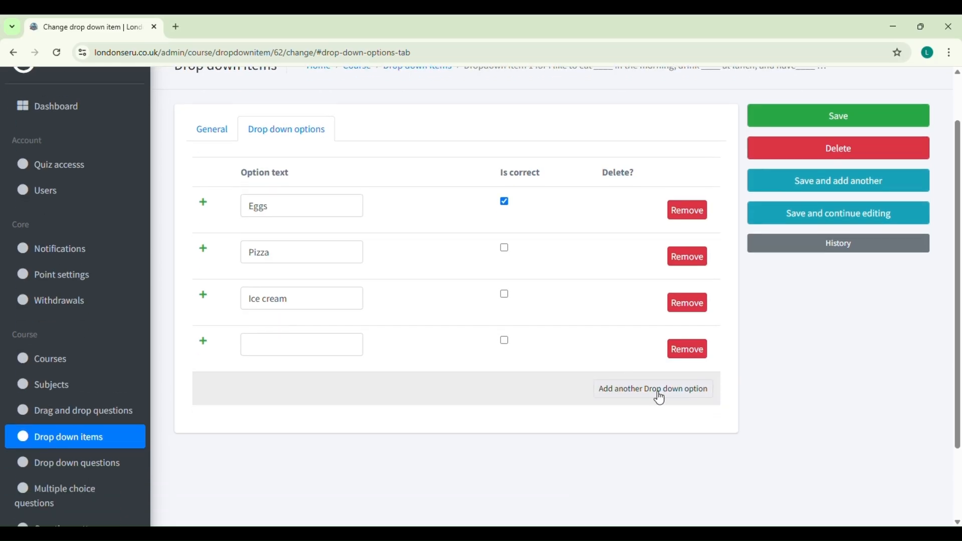
{"action": "left_click", "coordinate": [688, 355]}
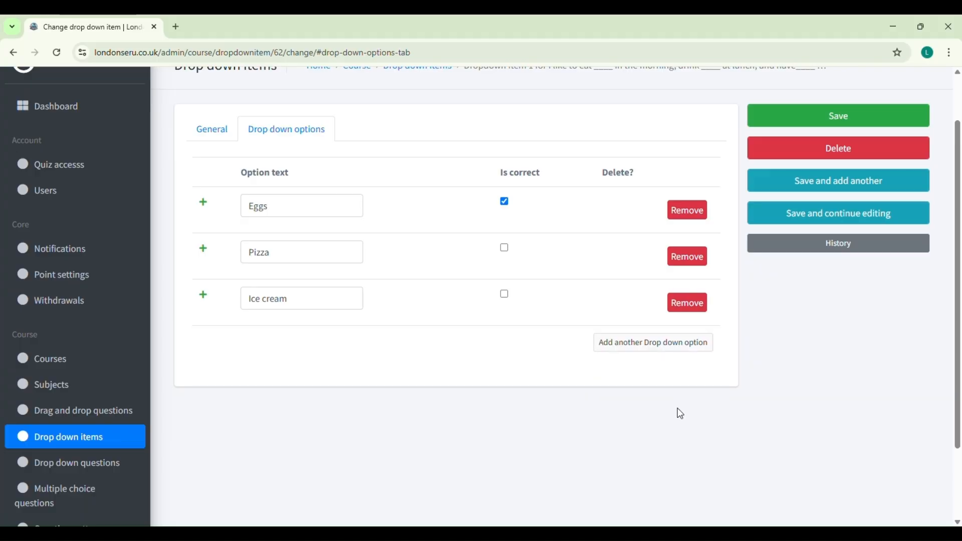
{"action": "scroll", "coordinate": [833, 190], "scroll_direction": "up", "scroll_amount": 1}
{"action": "left_click", "coordinate": [865, 189]}
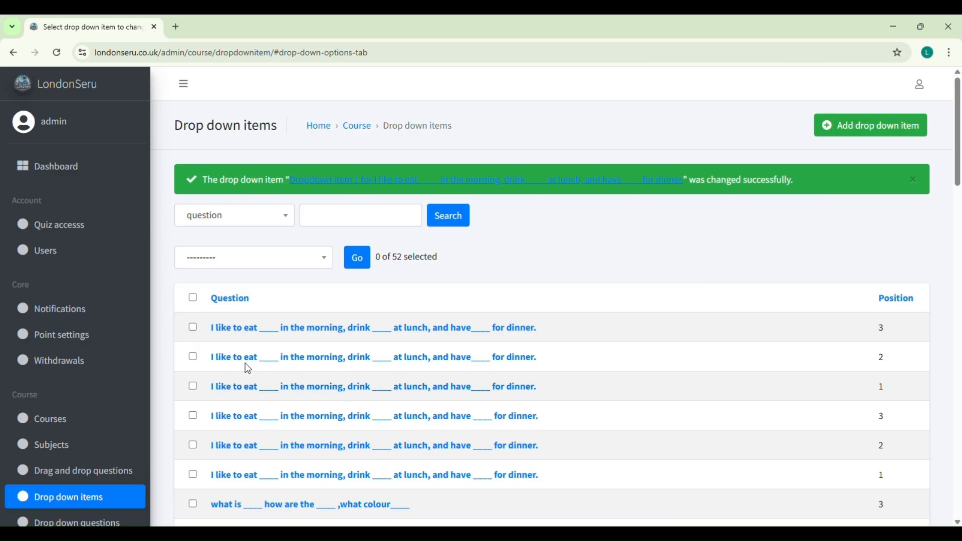
Give the position-2 item options Juice, Soda and Watermelon with Juice correct, and save
{"action": "left_click", "coordinate": [316, 358]}
{"action": "left_click", "coordinate": [289, 195]}
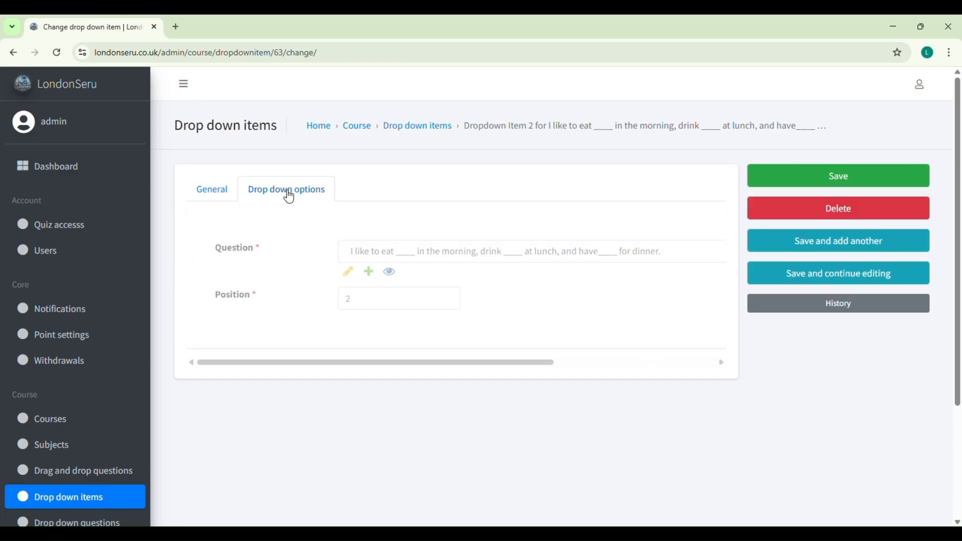
{"action": "key", "text": "alt+Tab"}
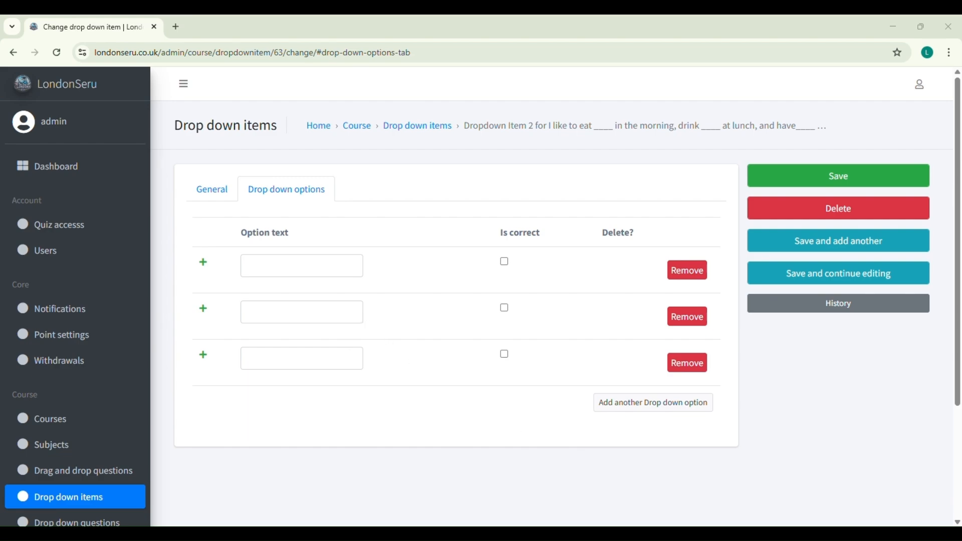
{"action": "left_click", "coordinate": [320, 271]}
{"action": "type", "text": "Juice"}
{"action": "left_click", "coordinate": [283, 312]}
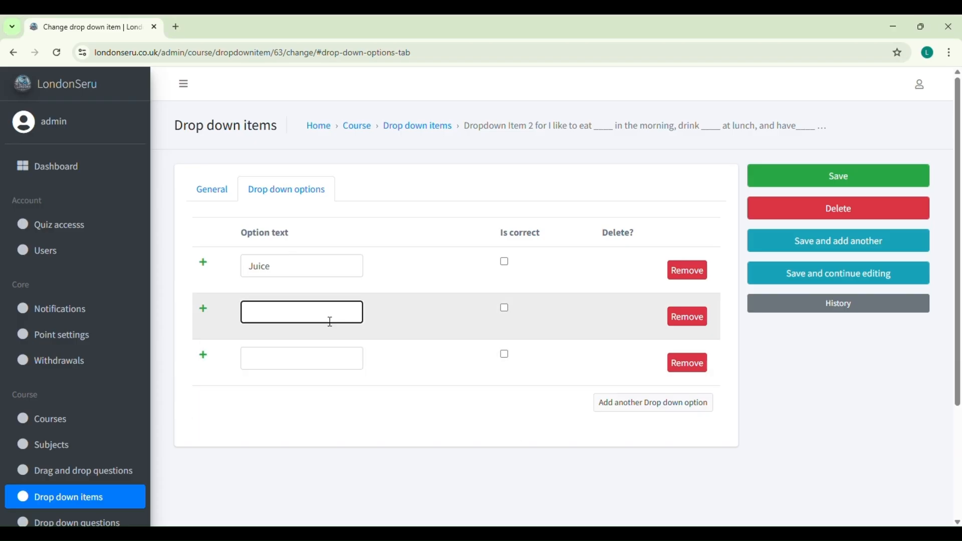
{"action": "type", "text": "Soda"}
{"action": "left_click", "coordinate": [307, 358]}
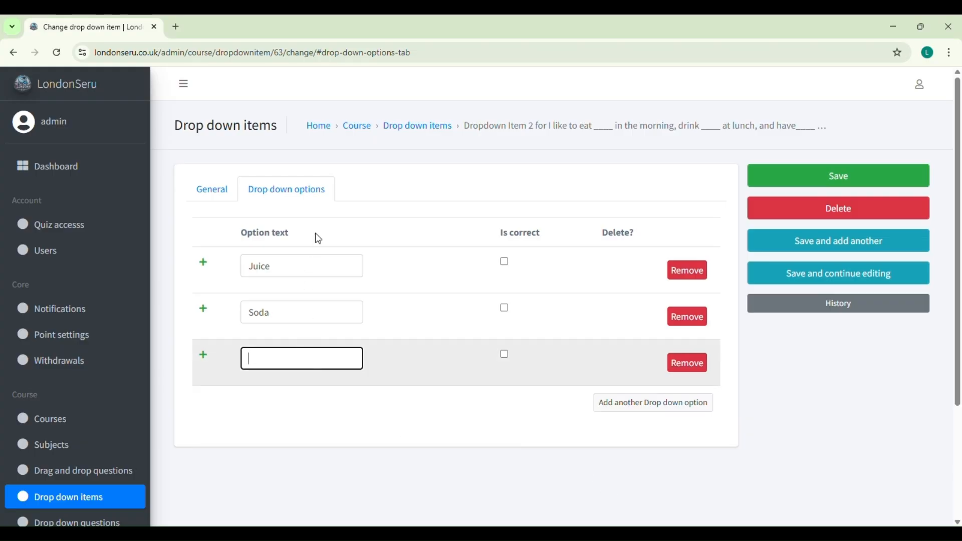
{"action": "type", "text": "Watermelon"}
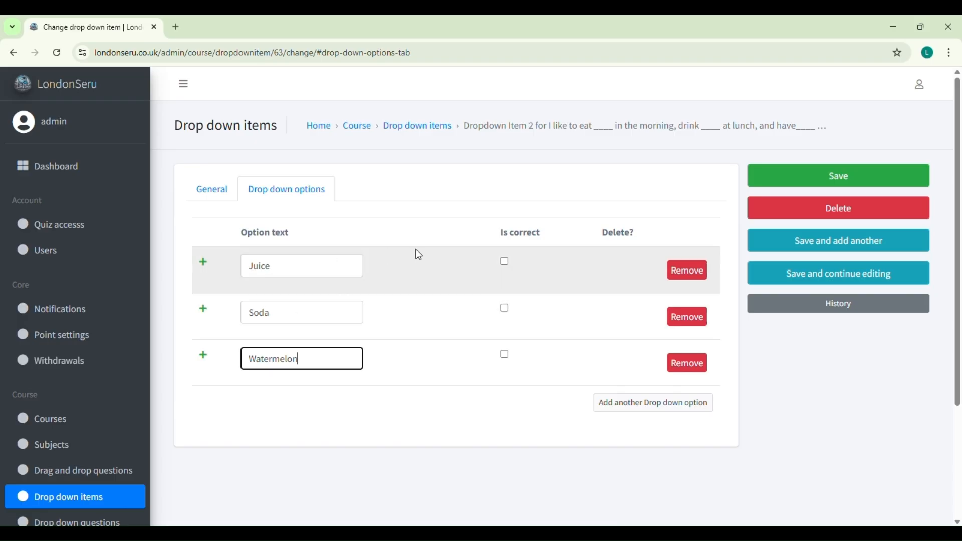
{"action": "left_click", "coordinate": [505, 262]}
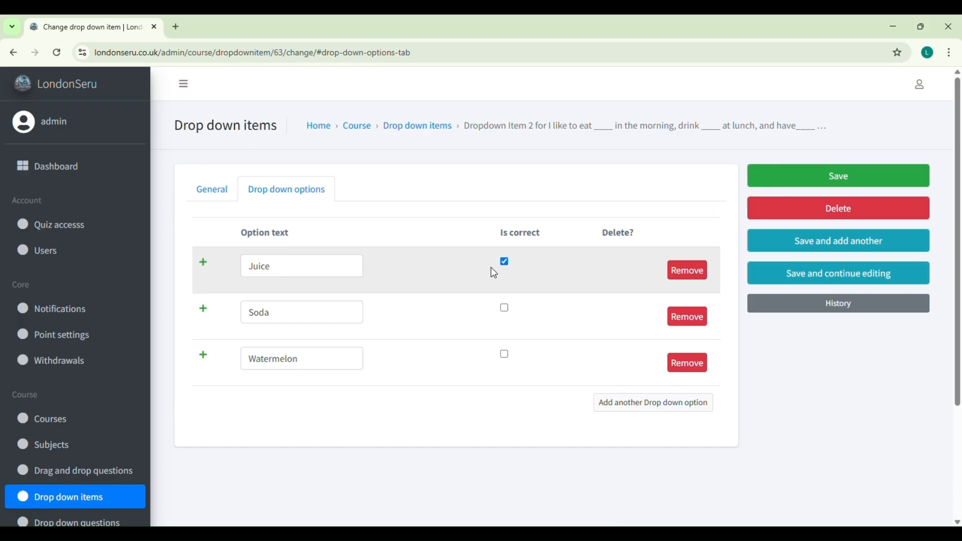
{"action": "left_click", "coordinate": [828, 182]}
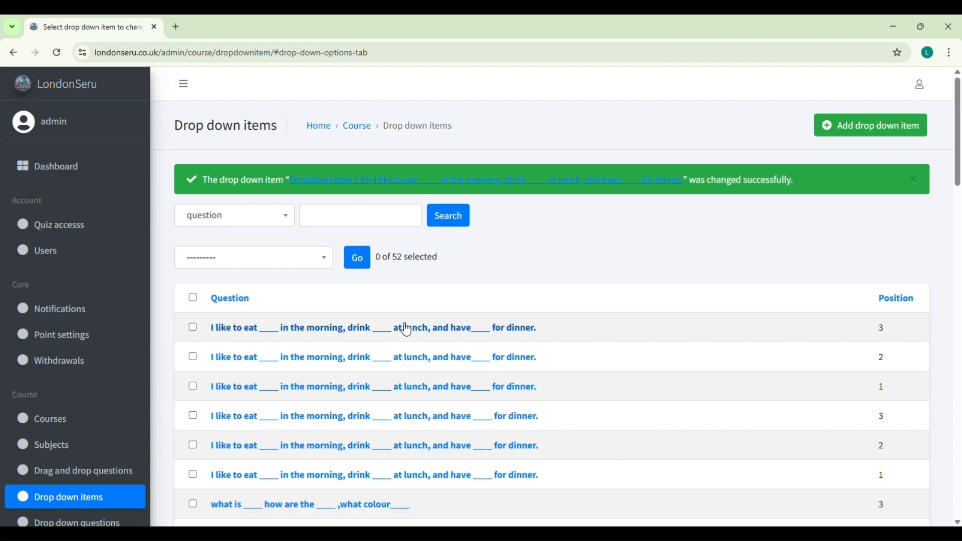
Open the position-3 item and enter its first two options, Rice and Cake
{"action": "left_click", "coordinate": [351, 332]}
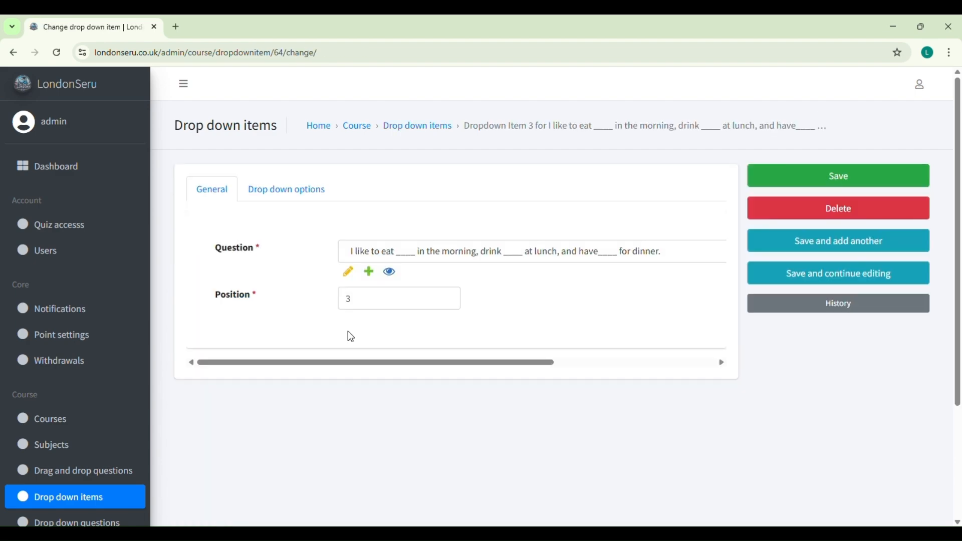
{"action": "left_click", "coordinate": [298, 200]}
{"action": "left_click", "coordinate": [288, 267]}
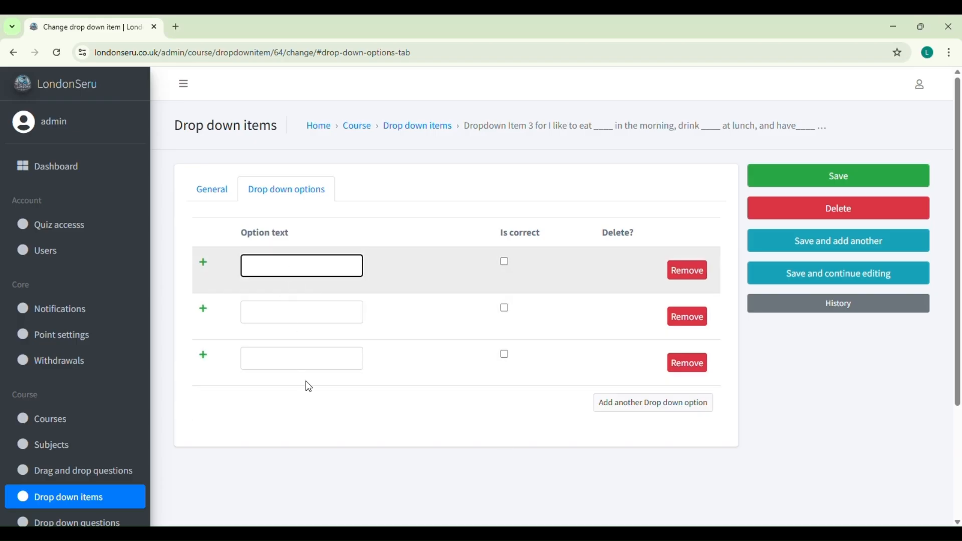
{"action": "type", "text": "Rice"}
{"action": "key", "text": "Tab"}
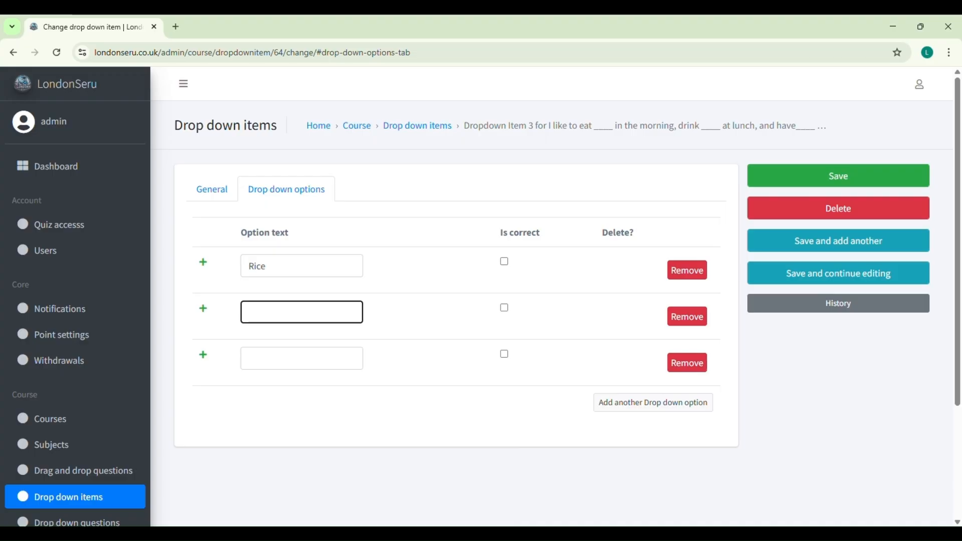
{"action": "left_click", "coordinate": [543, 500]}
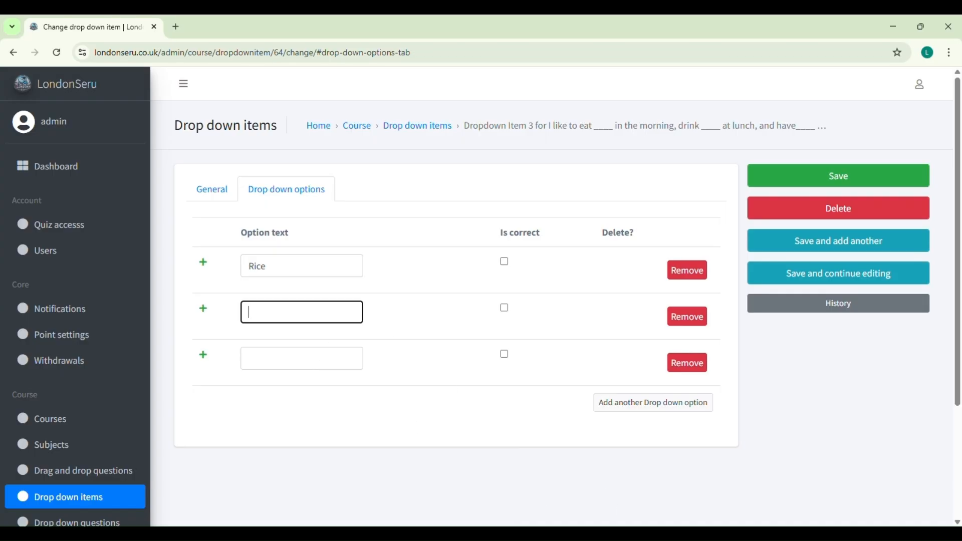
{"action": "left_click", "coordinate": [319, 324]}
{"action": "type", "text": "Cake"}
Add Cookies as the third option, mark Rice correct, and save the item
{"action": "left_click", "coordinate": [289, 361]}
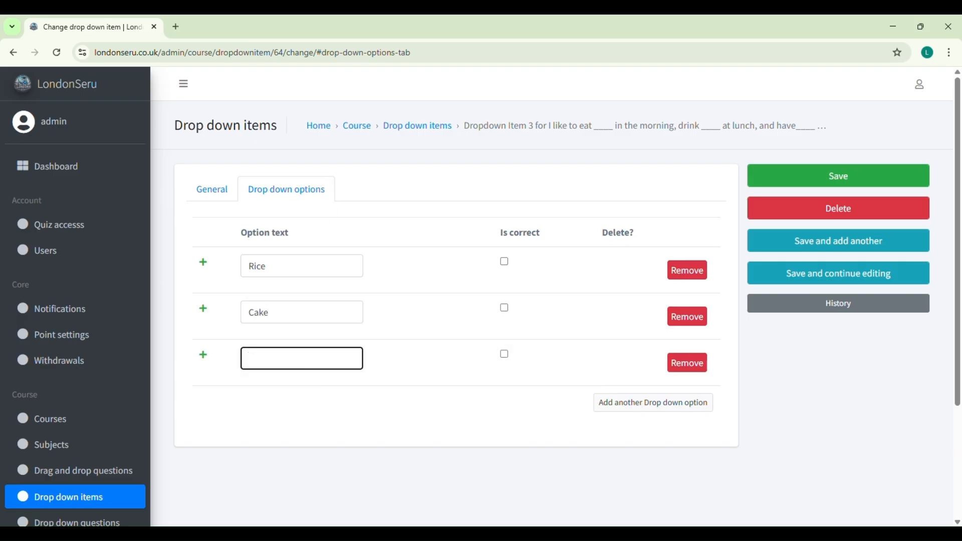
{"action": "left_click", "coordinate": [407, 466]}
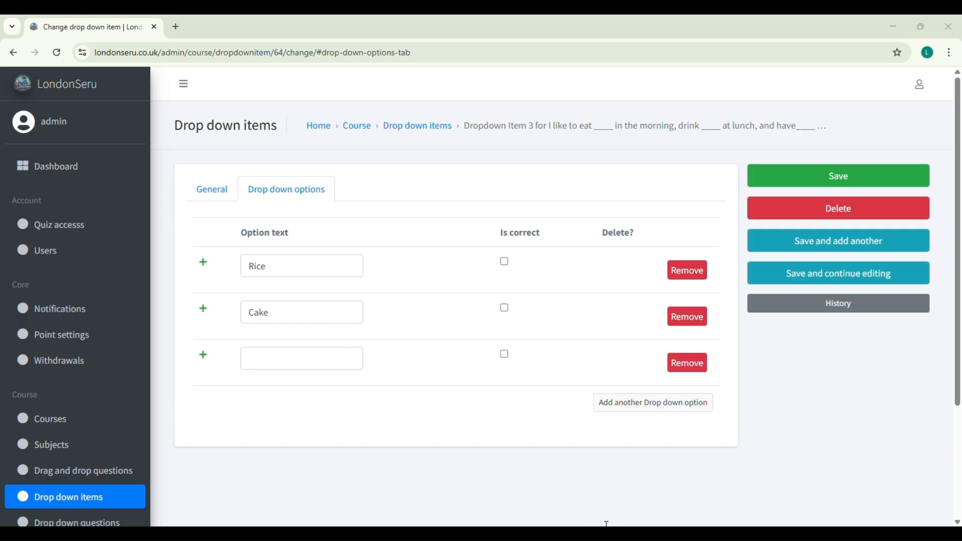
{"action": "left_click", "coordinate": [353, 363]}
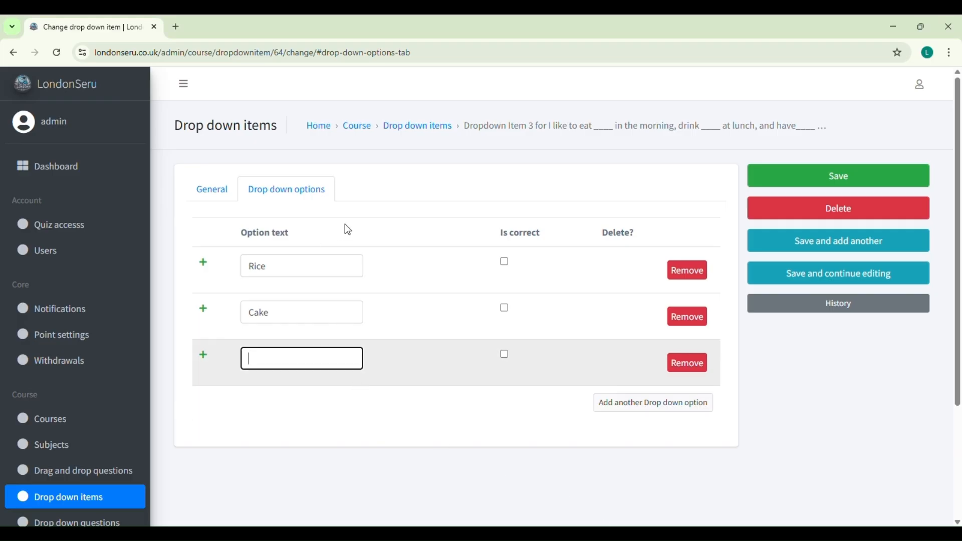
{"action": "type", "text": "Cookies"}
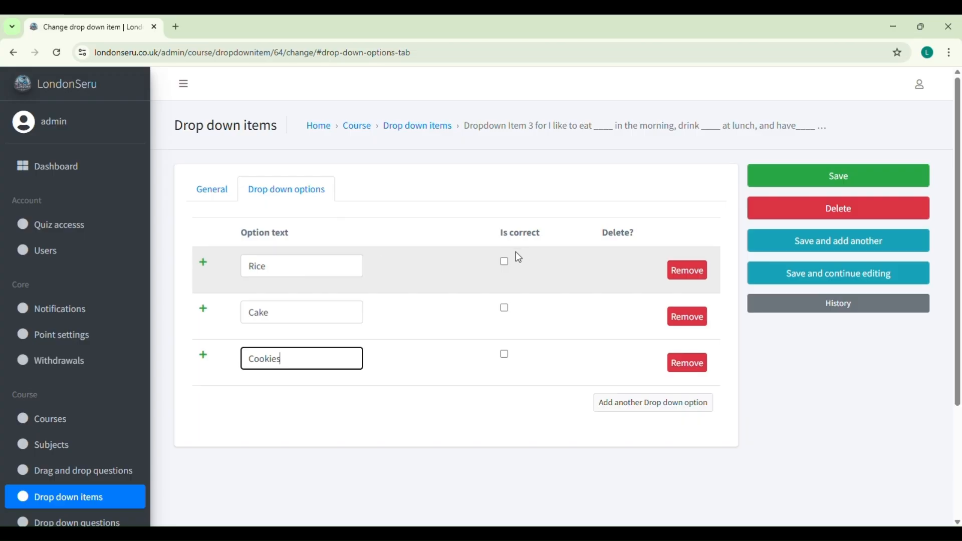
{"action": "left_click", "coordinate": [501, 262]}
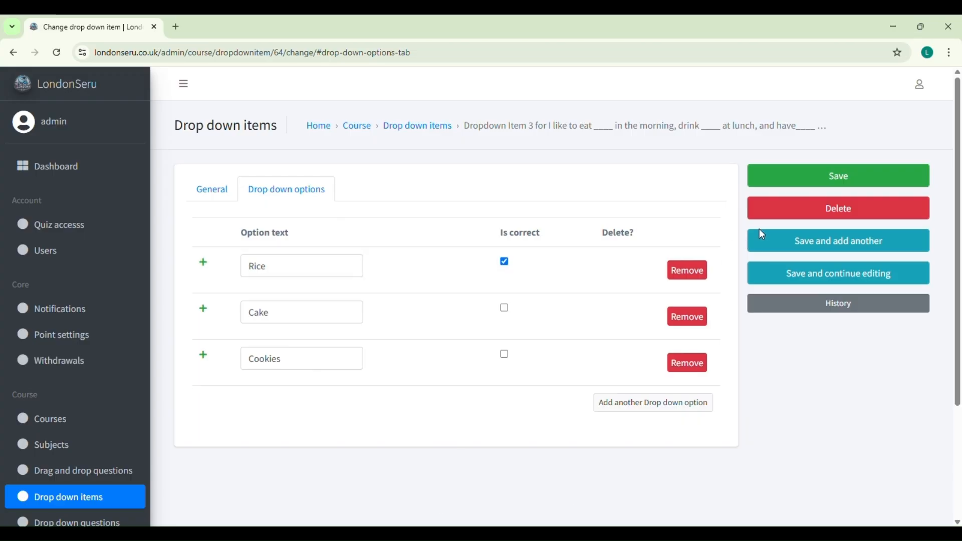
{"action": "left_click", "coordinate": [828, 185]}
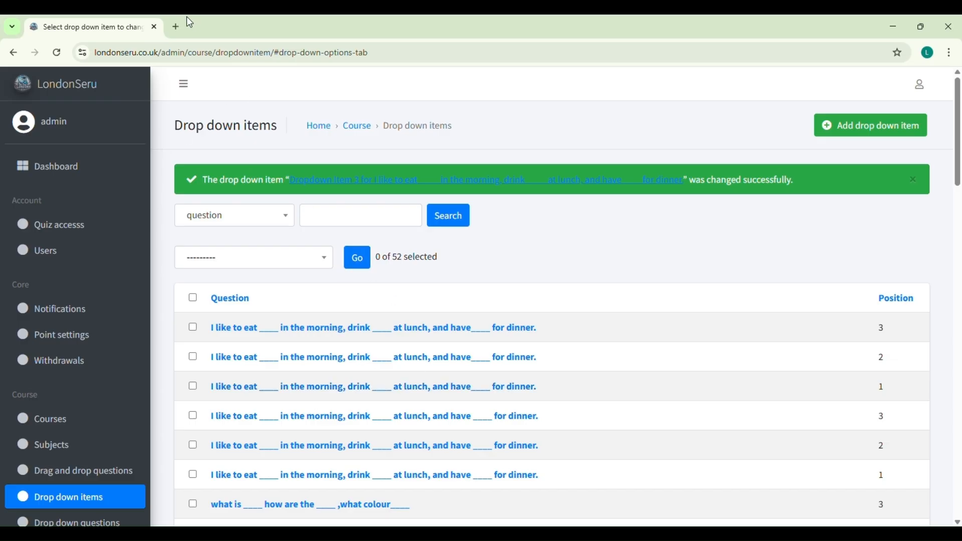
Load londonseru.com in a new Chrome tab
{"action": "left_click", "coordinate": [175, 27]}
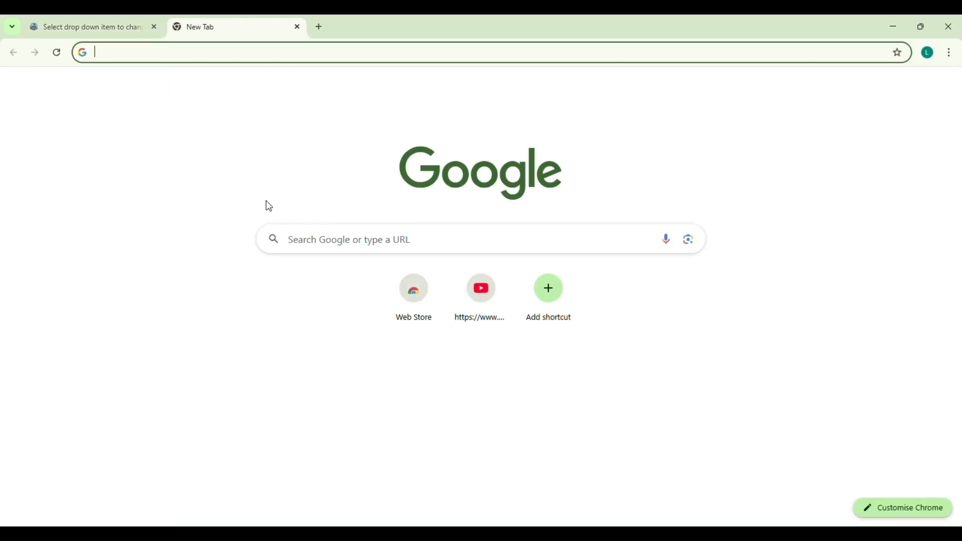
{"action": "left_click", "coordinate": [344, 241]}
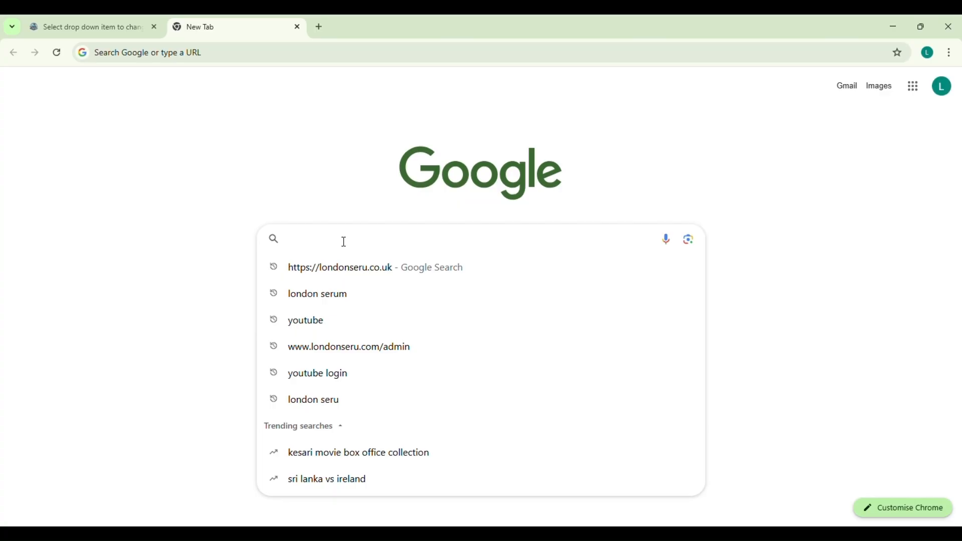
{"action": "type", "text": "london"}
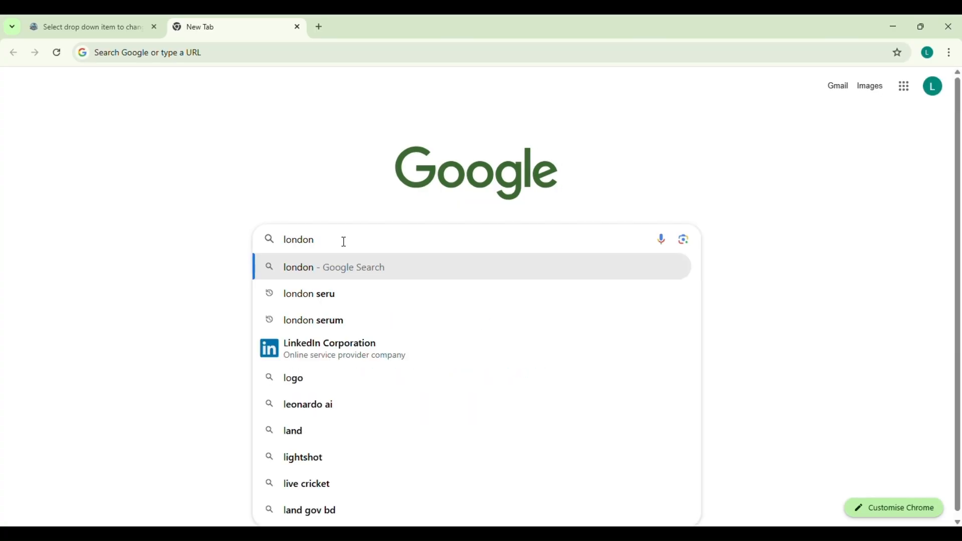
{"action": "type", "text": "seru.com"}
{"action": "key", "text": "Return"}
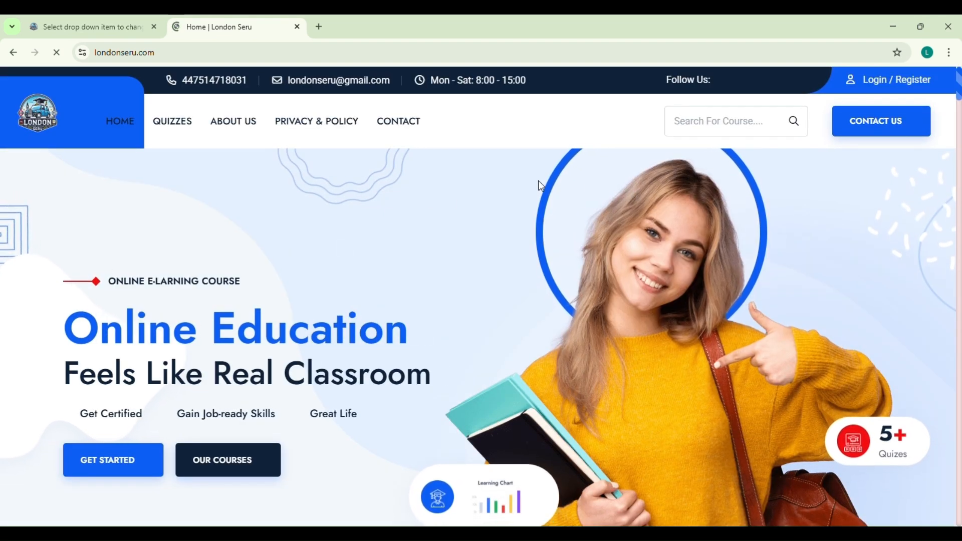
Scroll the LondonSeru home page, visit the WhatsApp contact page, and return home
{"action": "scroll", "coordinate": [136, 361], "scroll_direction": "down", "scroll_amount": 1}
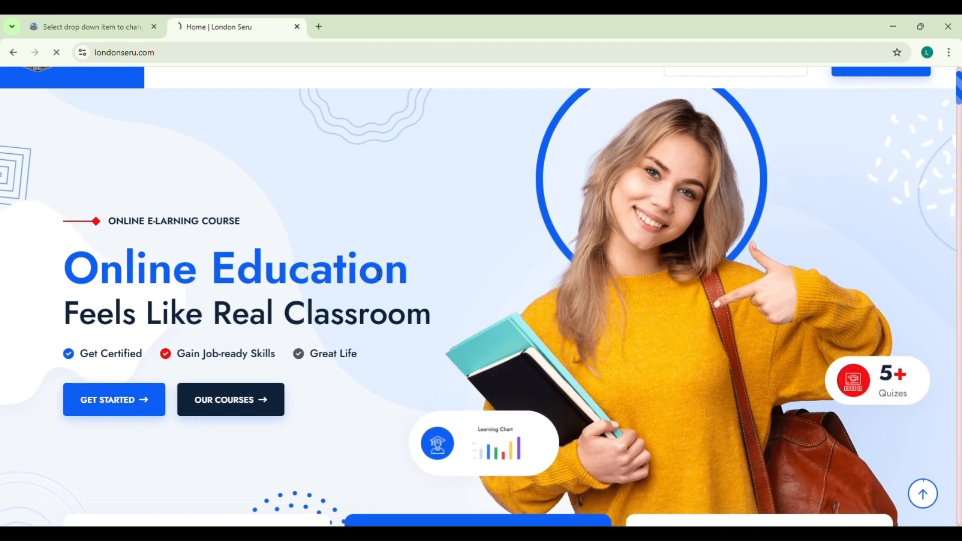
{"action": "left_click", "coordinate": [121, 399]}
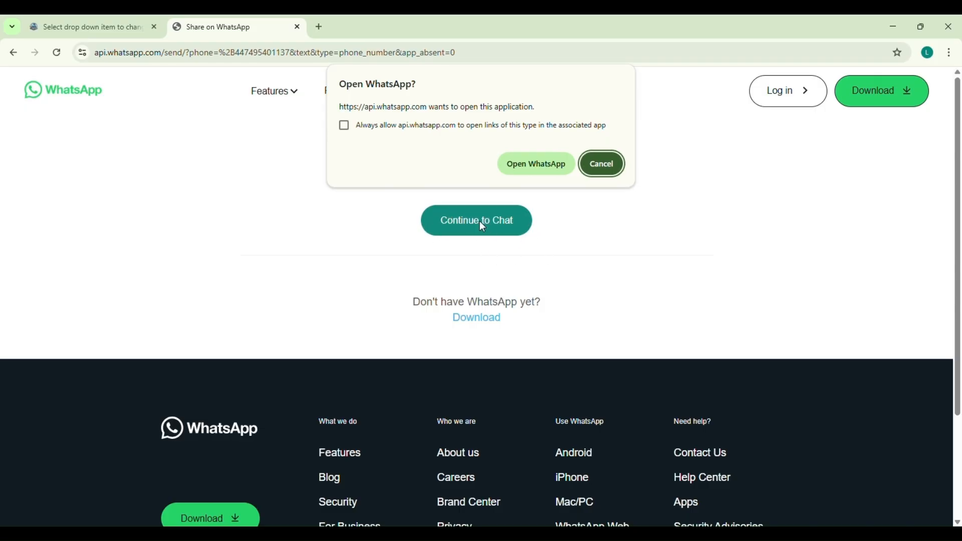
{"action": "left_click", "coordinate": [13, 52]}
Open the OUR COURSES listing and browse the quiz courses
{"action": "scroll", "coordinate": [216, 411], "scroll_direction": "down", "scroll_amount": 2}
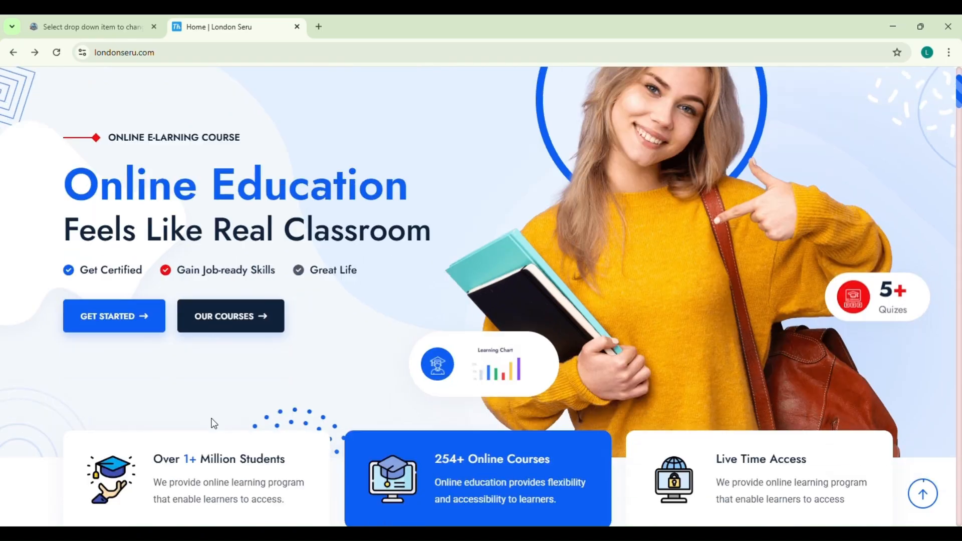
{"action": "left_click", "coordinate": [246, 287]}
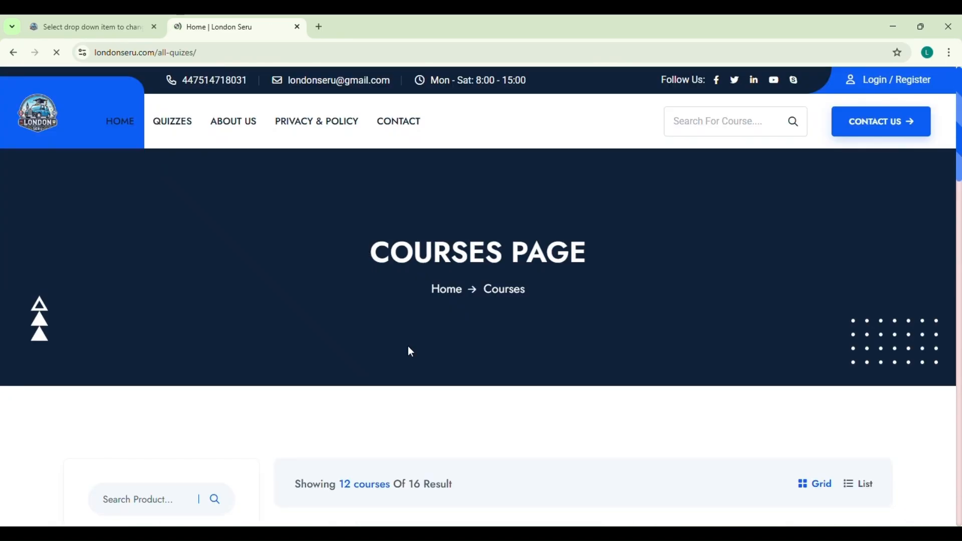
{"action": "scroll", "coordinate": [411, 346], "scroll_direction": "down", "scroll_amount": 3}
{"action": "scroll", "coordinate": [307, 354], "scroll_direction": "down", "scroll_amount": 2}
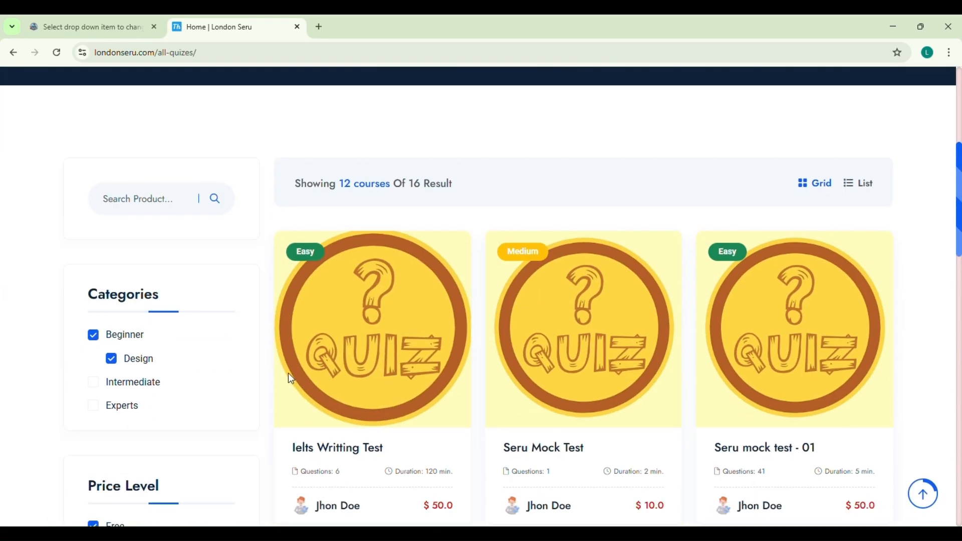
{"action": "scroll", "coordinate": [408, 430], "scroll_direction": "down", "scroll_amount": 4}
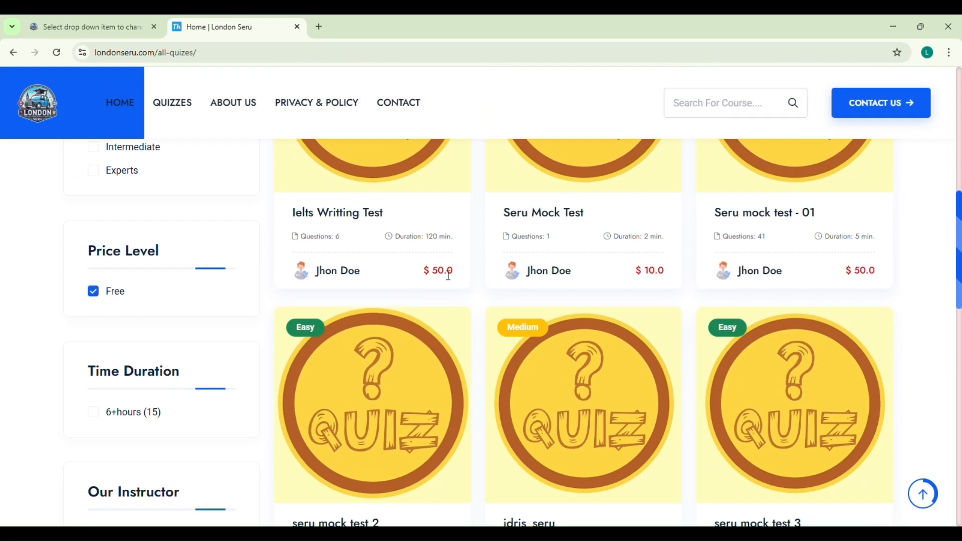
{"action": "scroll", "coordinate": [553, 416], "scroll_direction": "up", "scroll_amount": 2}
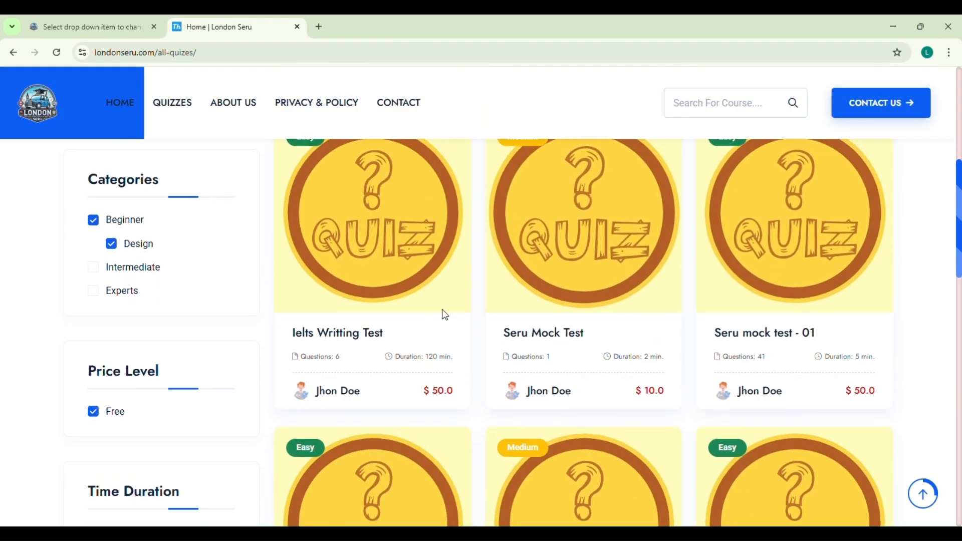
{"action": "scroll", "coordinate": [442, 308], "scroll_direction": "down", "scroll_amount": 2}
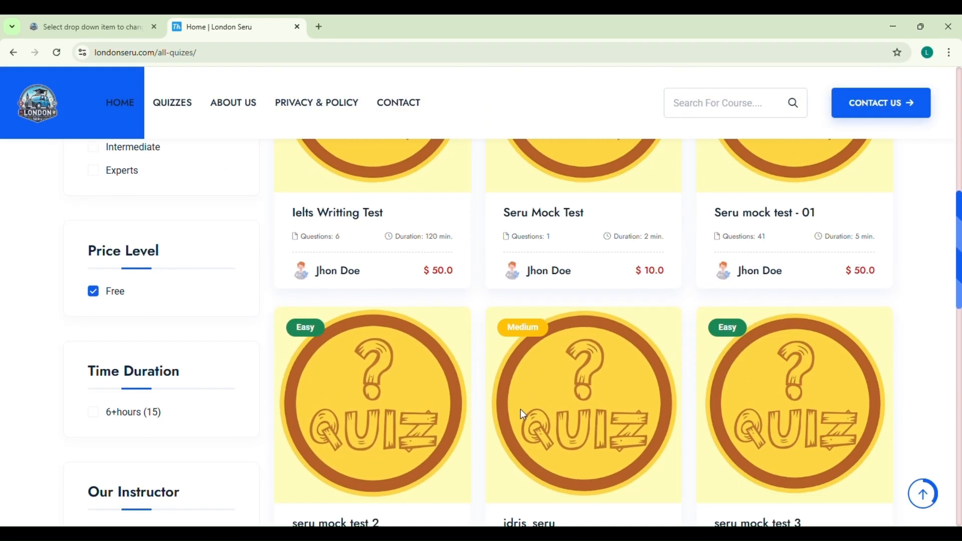
{"action": "scroll", "coordinate": [441, 403], "scroll_direction": "down", "scroll_amount": 3}
{"action": "scroll", "coordinate": [537, 396], "scroll_direction": "up", "scroll_amount": 3}
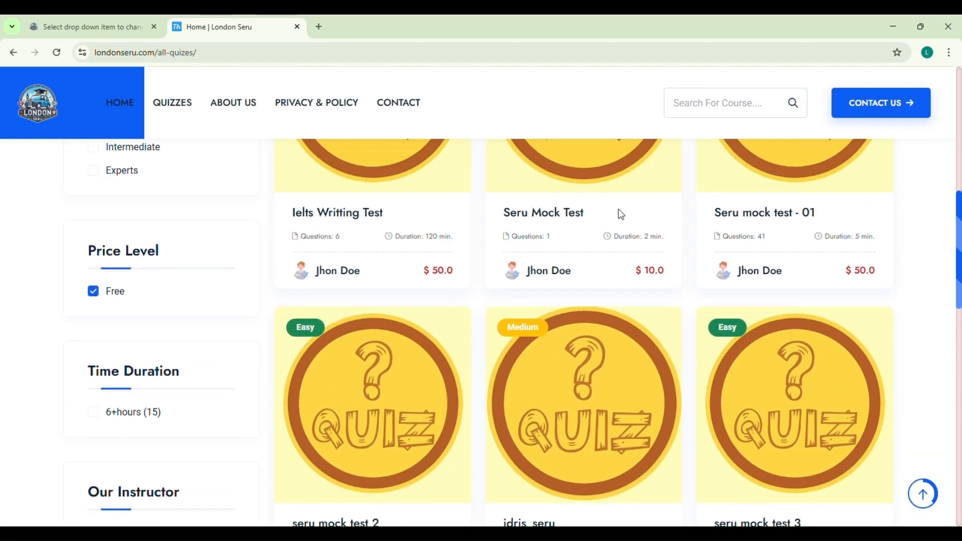
{"action": "scroll", "coordinate": [576, 376], "scroll_direction": "up", "scroll_amount": 4}
{"action": "scroll", "coordinate": [666, 370], "scroll_direction": "down", "scroll_amount": 3}
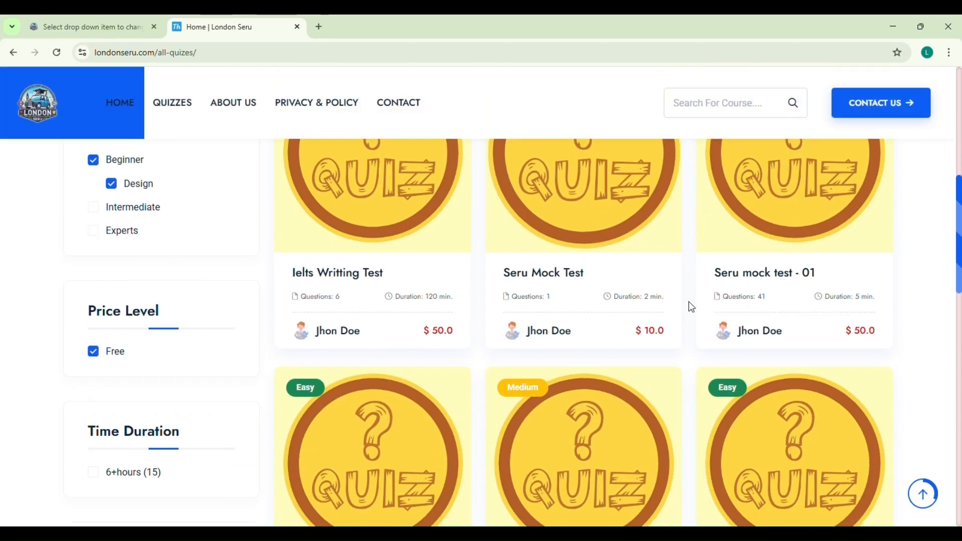
Look over the Seru mock test - 01 details, then go back and switch Chrome windows
{"action": "left_click", "coordinate": [774, 280]}
{"action": "scroll", "coordinate": [386, 362], "scroll_direction": "down", "scroll_amount": 4}
{"action": "scroll", "coordinate": [386, 396], "scroll_direction": "down", "scroll_amount": 5}
{"action": "scroll", "coordinate": [404, 397], "scroll_direction": "up", "scroll_amount": 6}
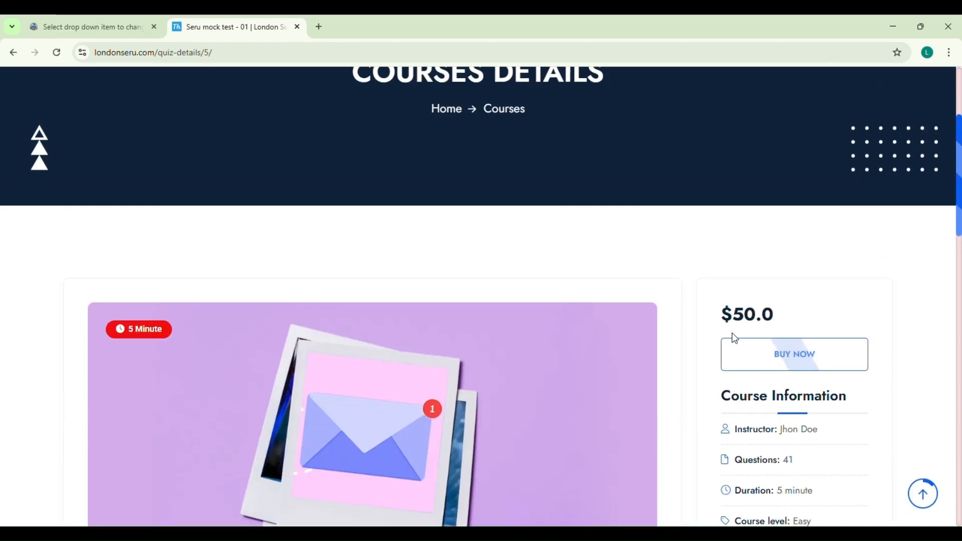
{"action": "scroll", "coordinate": [321, 405], "scroll_direction": "up", "scroll_amount": 3}
{"action": "key", "text": "alt+Left"}
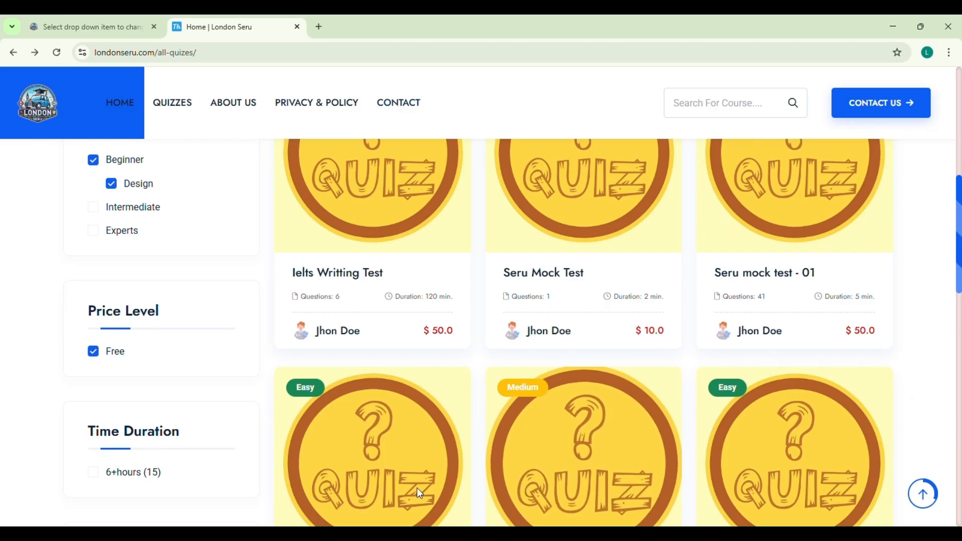
{"action": "scroll", "coordinate": [592, 447], "scroll_direction": "up", "scroll_amount": 10}
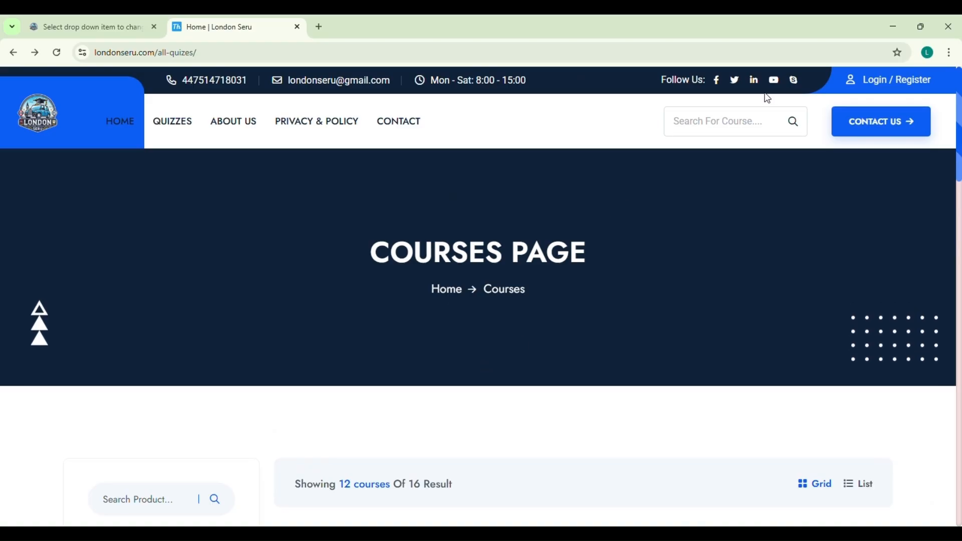
{"action": "left_click", "coordinate": [894, 26]}
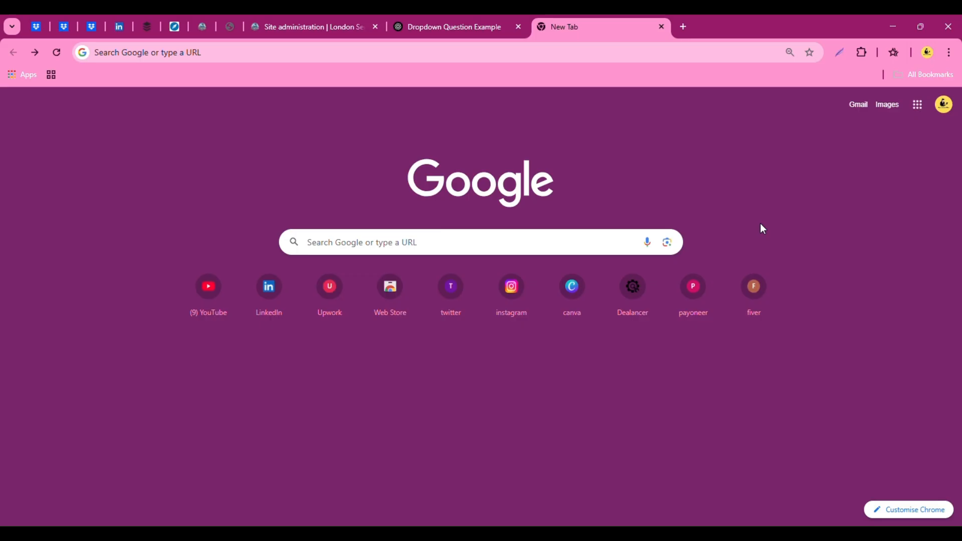
Load the londonseru.com home page in the empty tab
{"action": "left_click", "coordinate": [364, 244]}
{"action": "left_click", "coordinate": [230, 53]}
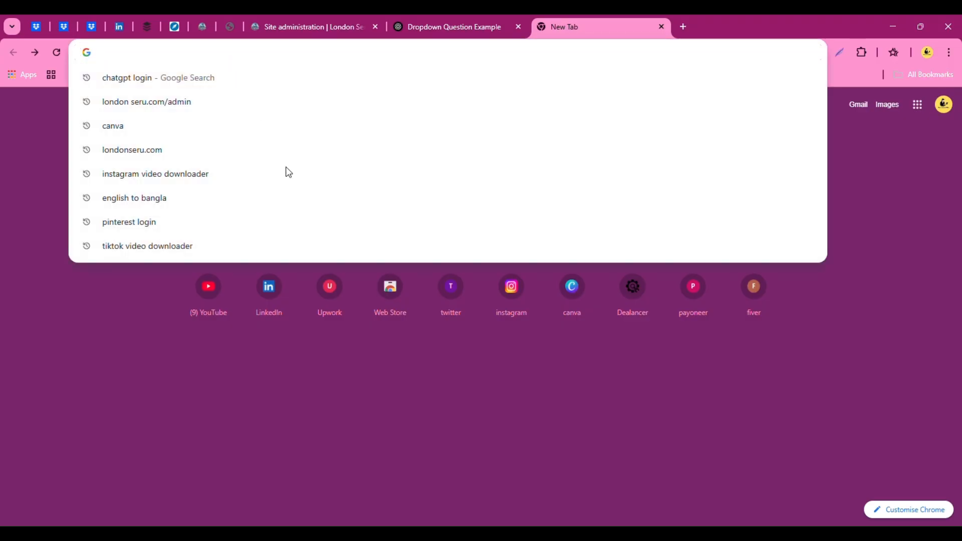
{"action": "type", "text": "londonseru.com"}
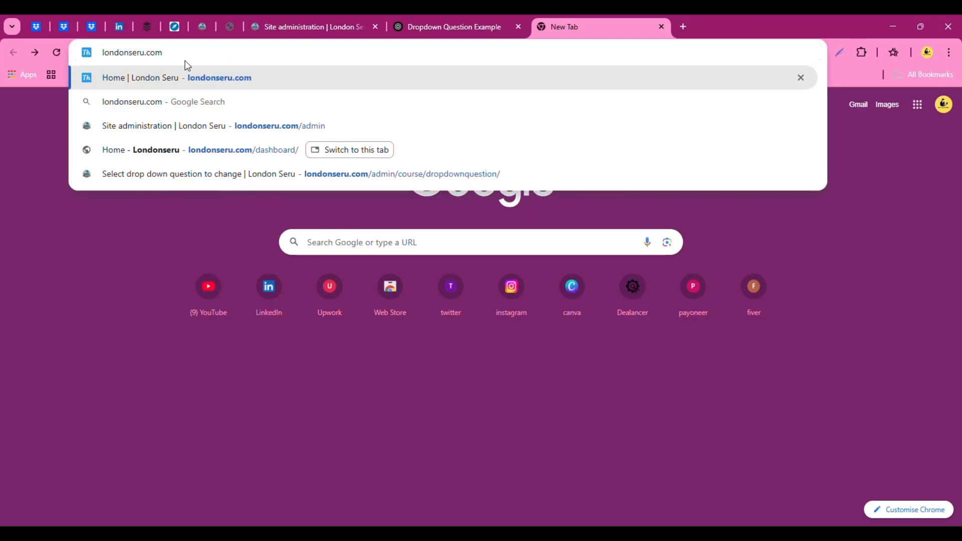
{"action": "key", "text": "Return"}
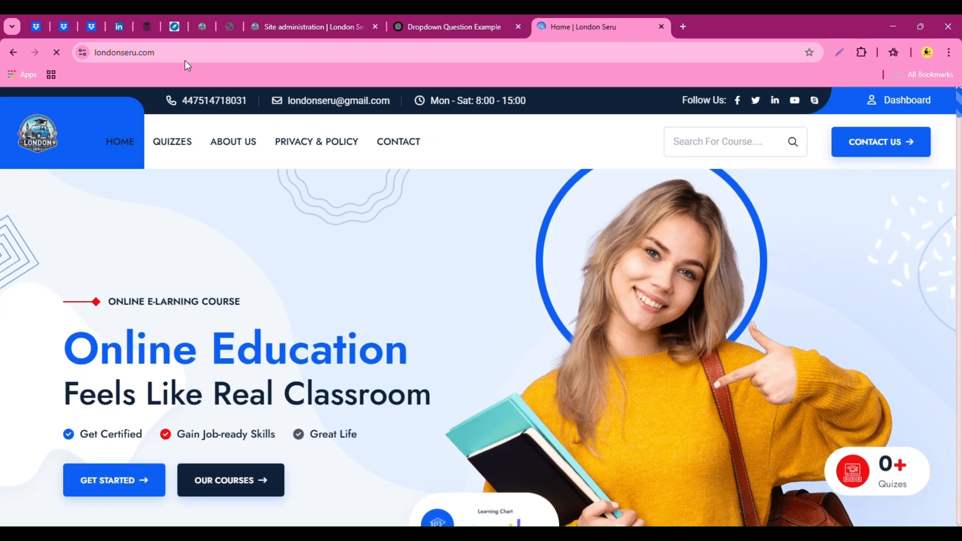
From the Dashboard, attempt and start the seru mock test 3 quiz
{"action": "left_click", "coordinate": [891, 109]}
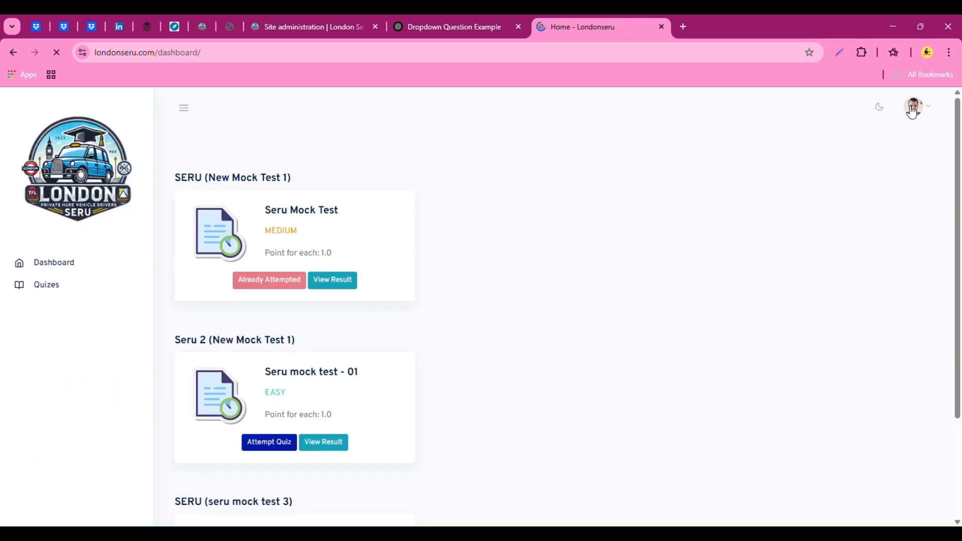
{"action": "scroll", "coordinate": [266, 393], "scroll_direction": "down", "scroll_amount": 3}
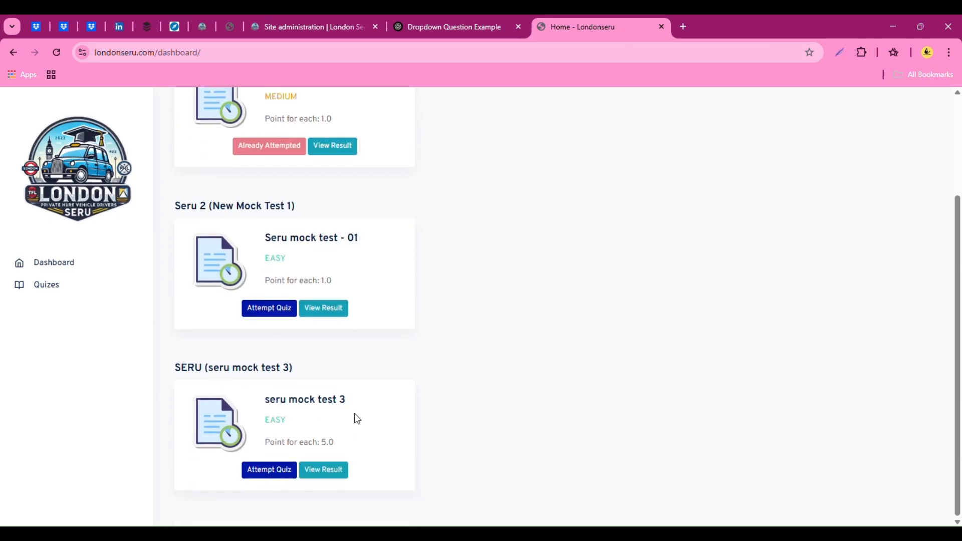
{"action": "left_click", "coordinate": [268, 470]}
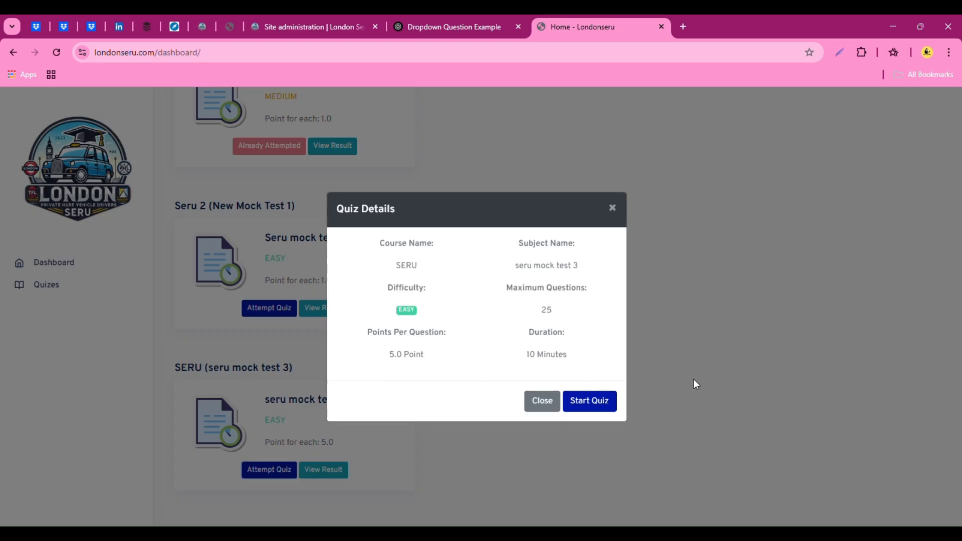
{"action": "left_click", "coordinate": [603, 411]}
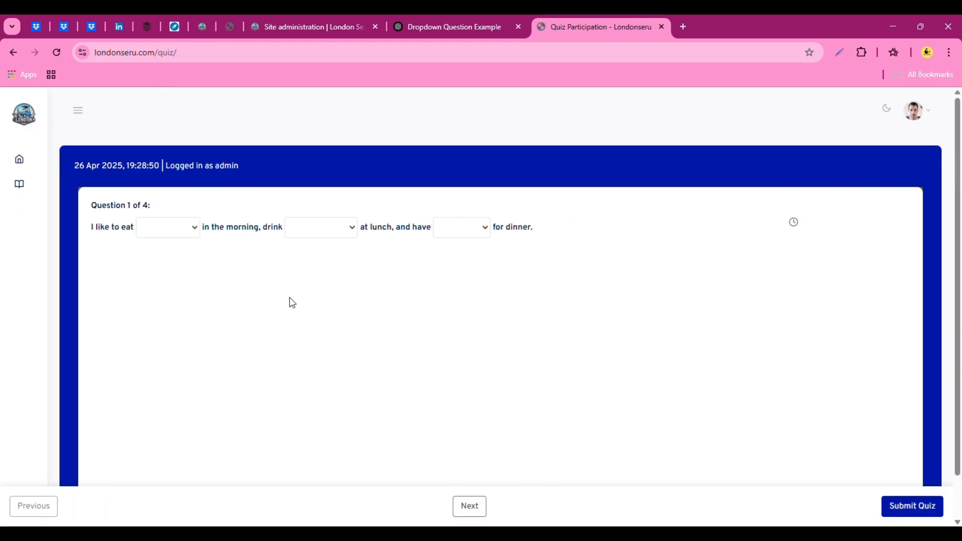
Advance the quiz and inspect the options in each of the three meal-sentence drop-downs
{"action": "left_click", "coordinate": [477, 514]}
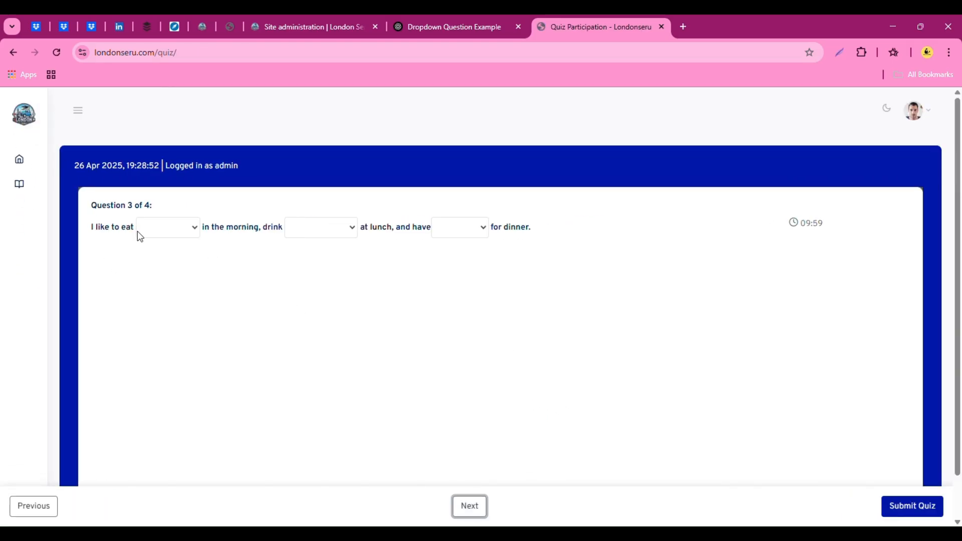
{"action": "left_click", "coordinate": [195, 230]}
{"action": "left_click", "coordinate": [340, 230]}
{"action": "left_click", "coordinate": [464, 237]}
{"action": "left_click", "coordinate": [173, 229]}
{"action": "left_click", "coordinate": [340, 204]}
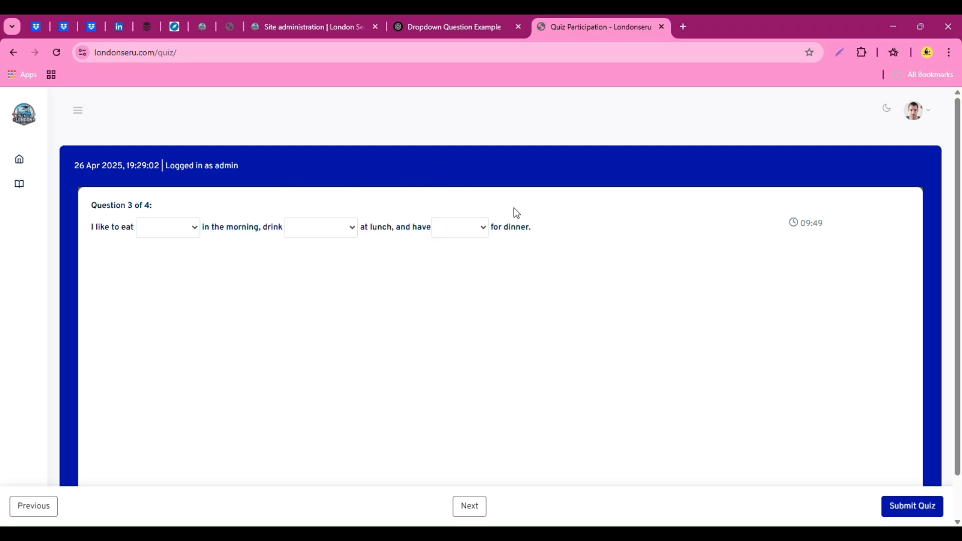